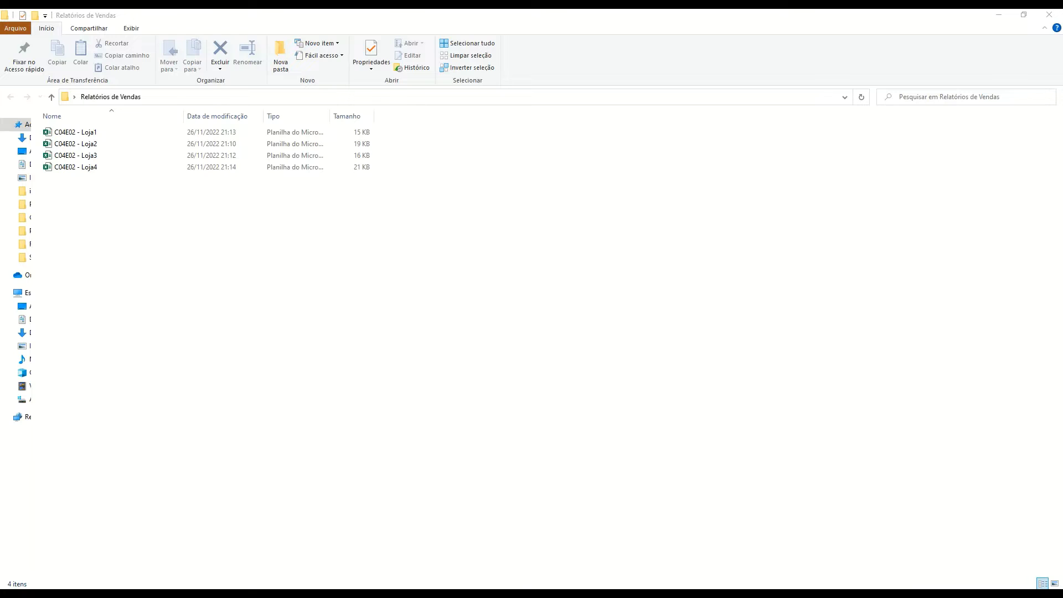
- Switch to Excel and compare the column headers in the C04E02 - Loja1 and C04E02 - Loja2 workbooks
mouse_move(235, 594)
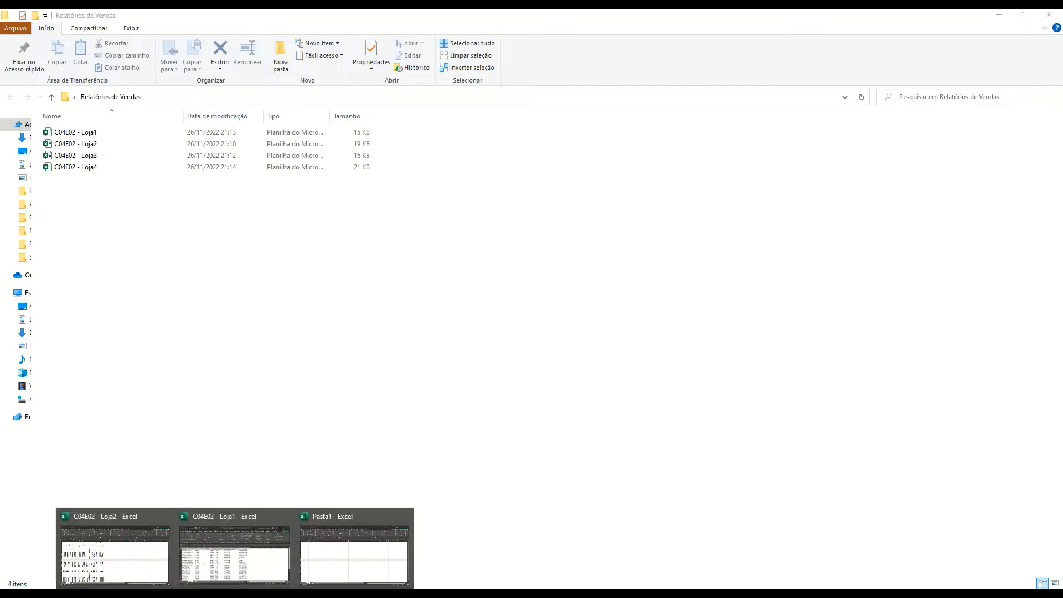
click(235, 553)
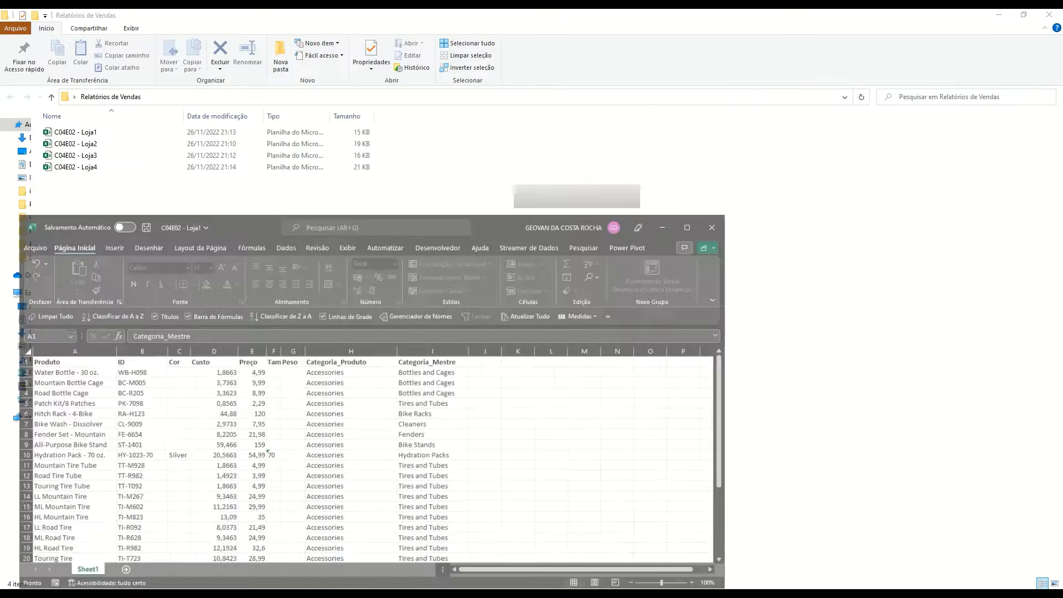
drag(244, 197, 310, 8)
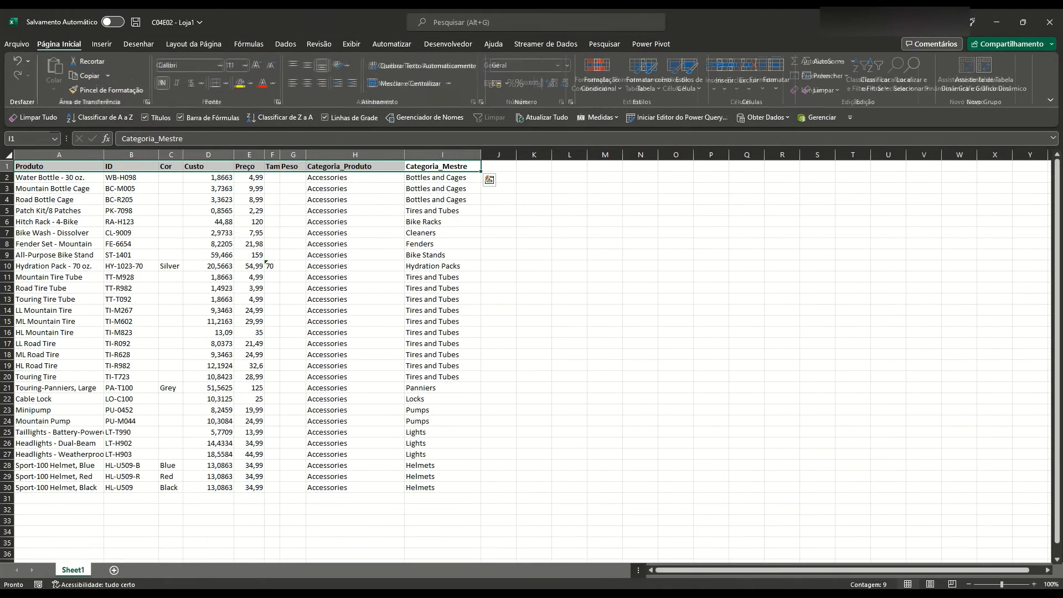
click(249, 222)
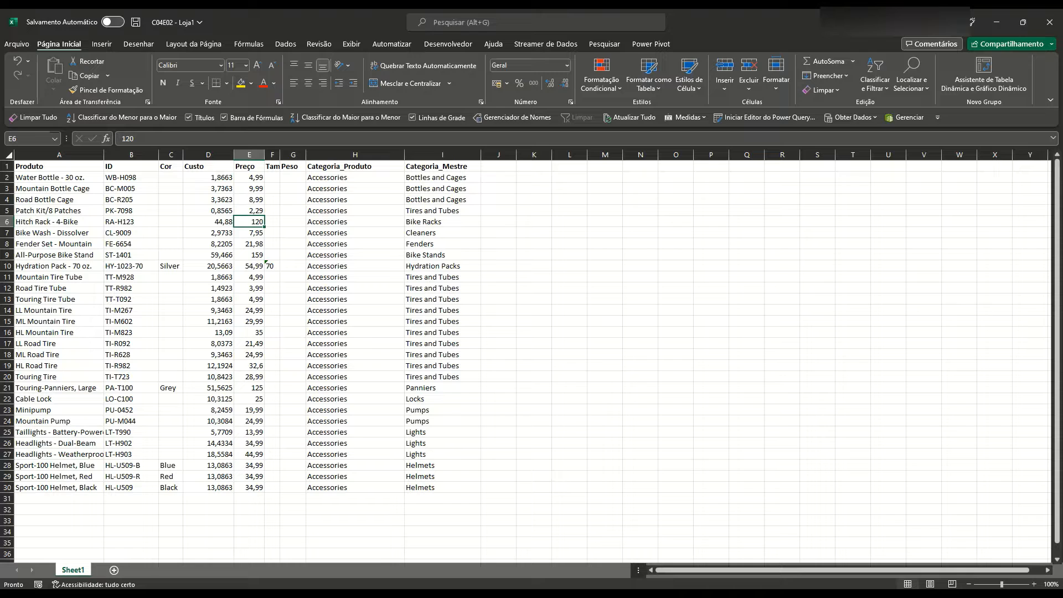
click(235, 594)
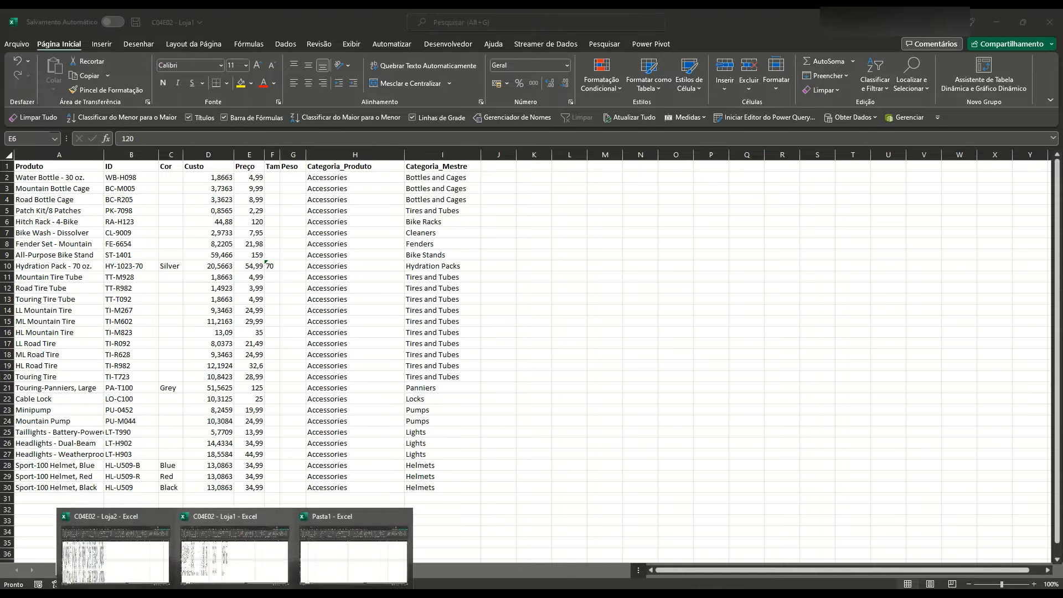
click(115, 548)
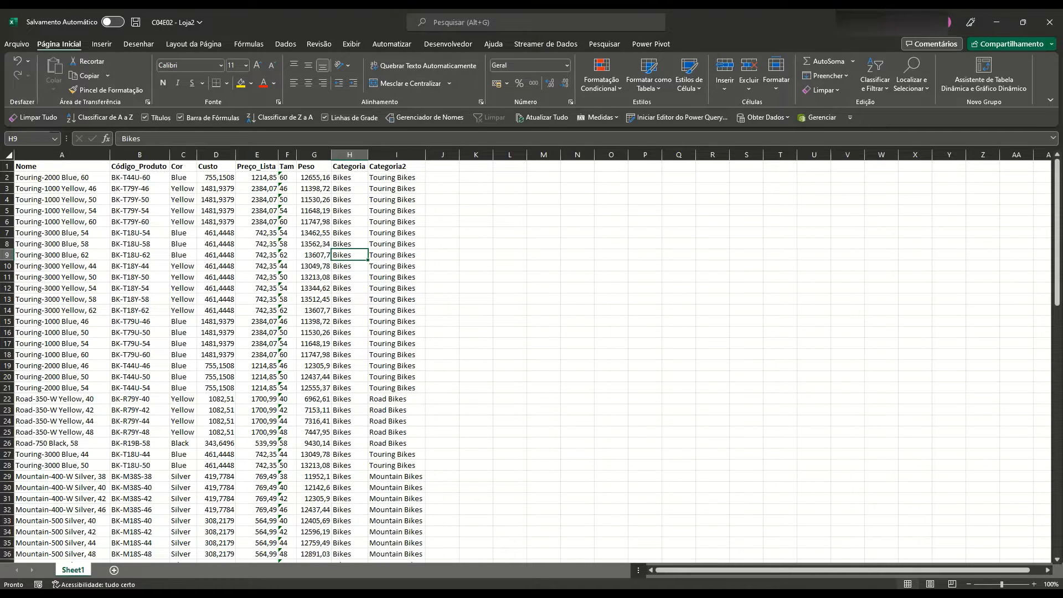
- Close the C04E02 - Loja2 and C04E02 - Loja1 workbooks without saving changes, leaving the blank Pasta1 workbook open
drag(764, 22, 465, 204)
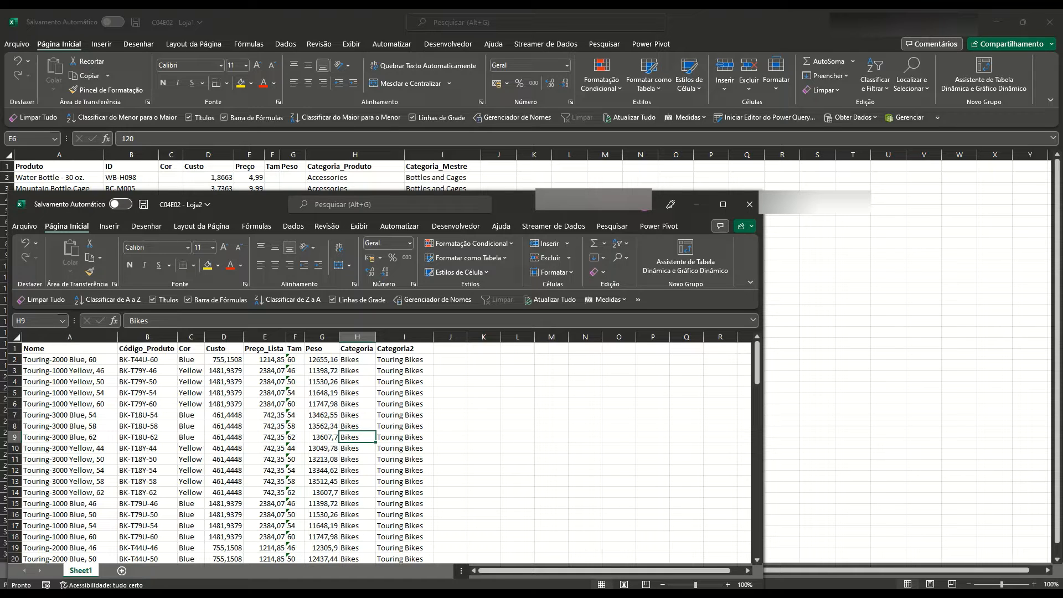
click(750, 205)
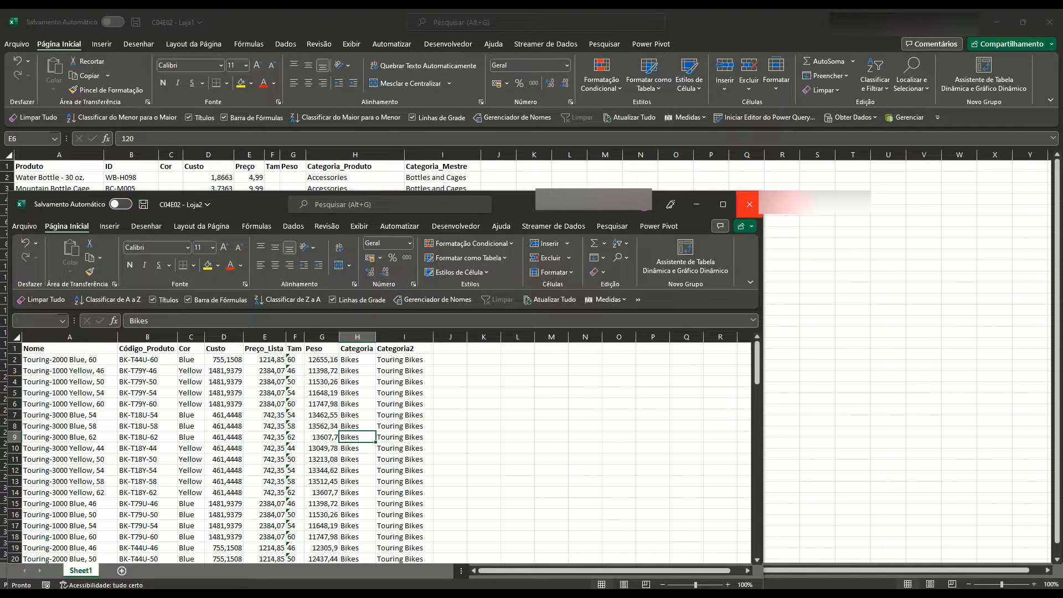
click(531, 326)
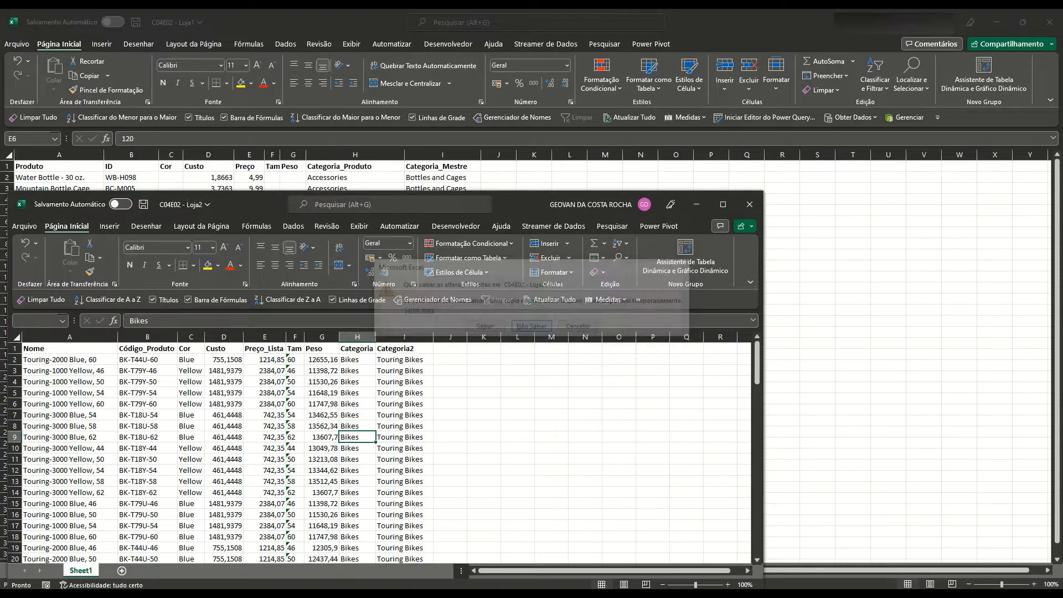
click(1050, 23)
click(532, 326)
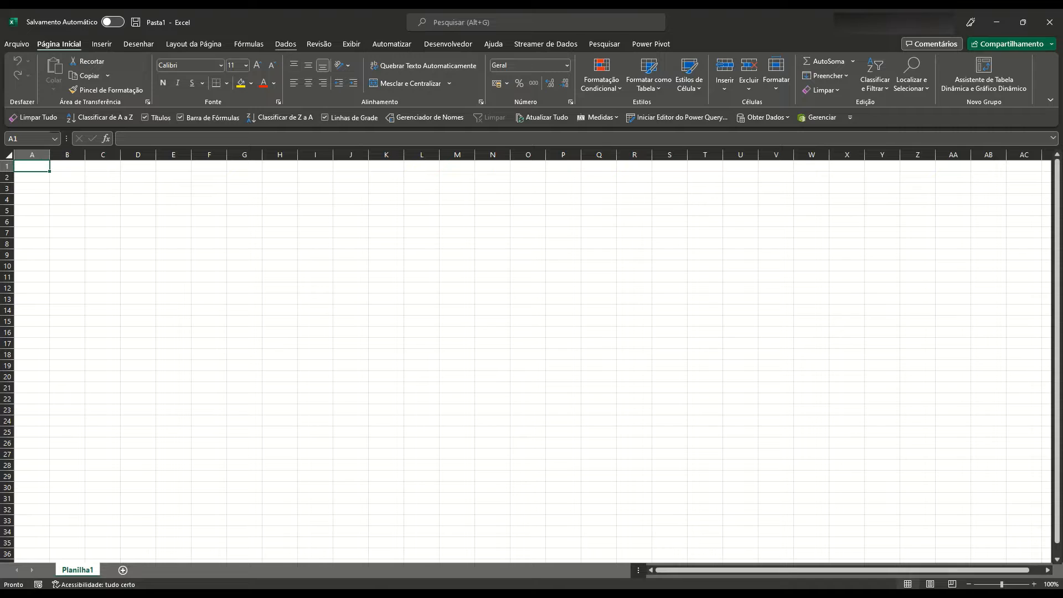
- Import data from the Relatórios de Vendas folder on the desktop and choose to combine and transform its files
click(285, 43)
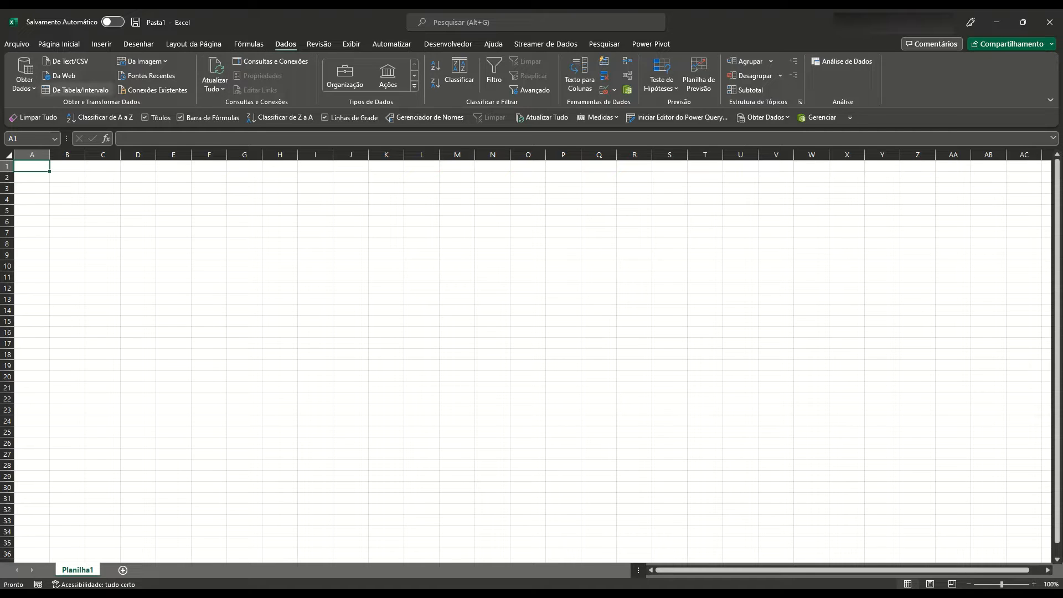
click(24, 74)
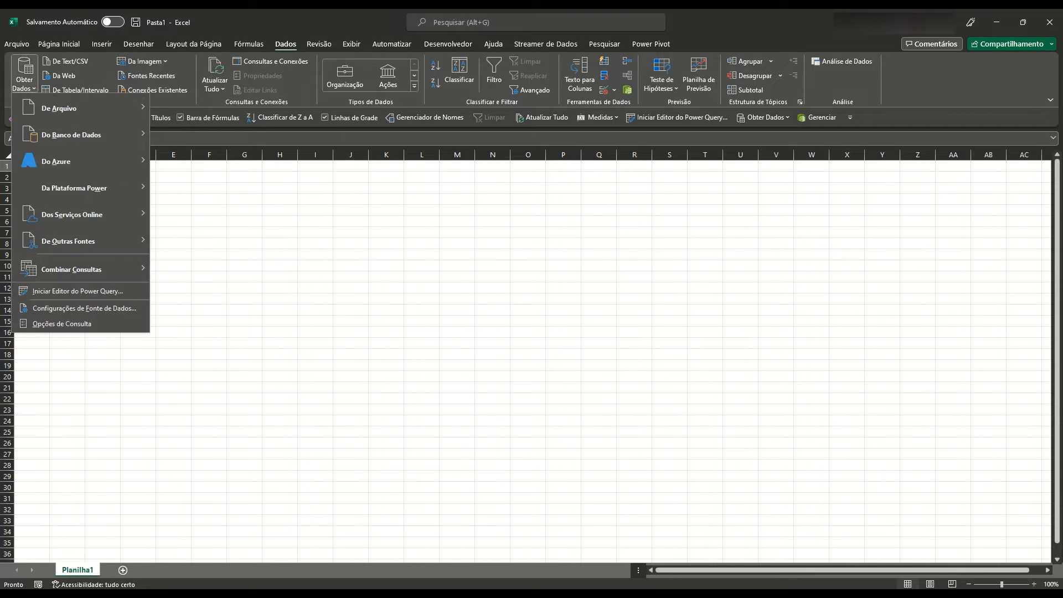
mouse_move(83, 108)
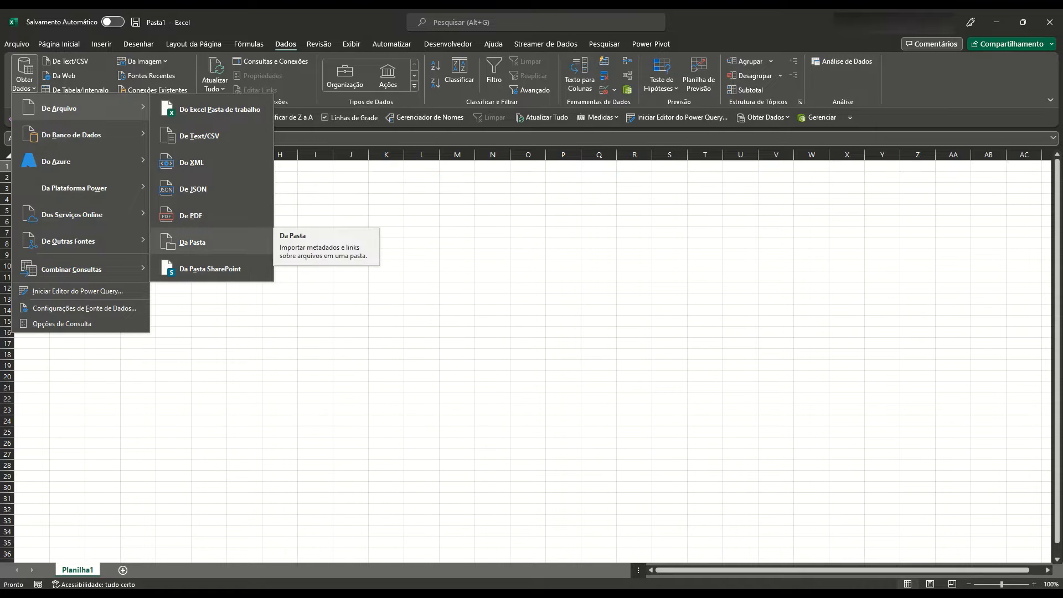
click(192, 242)
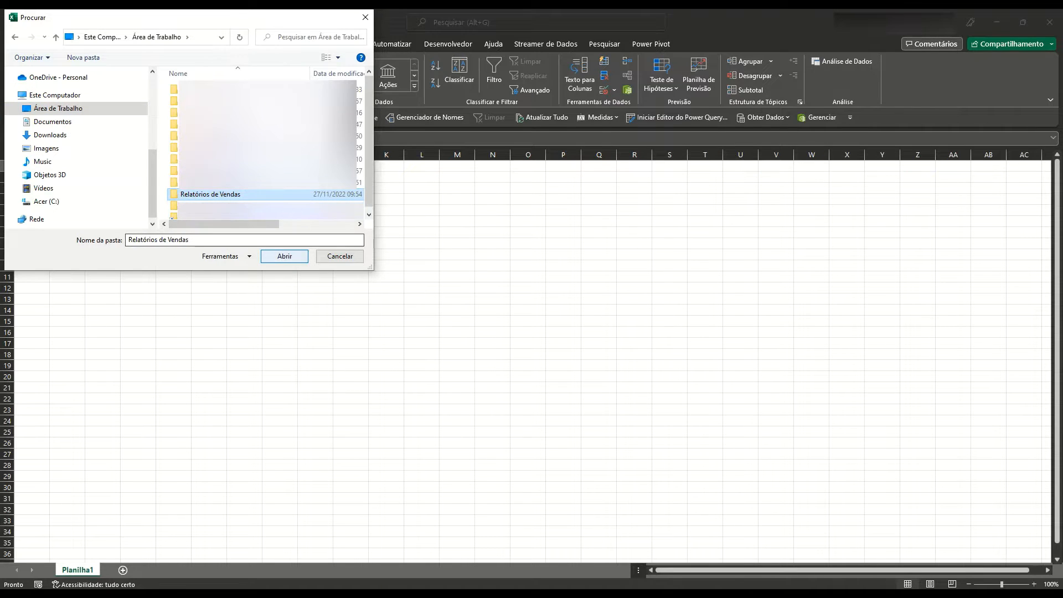
key(Return)
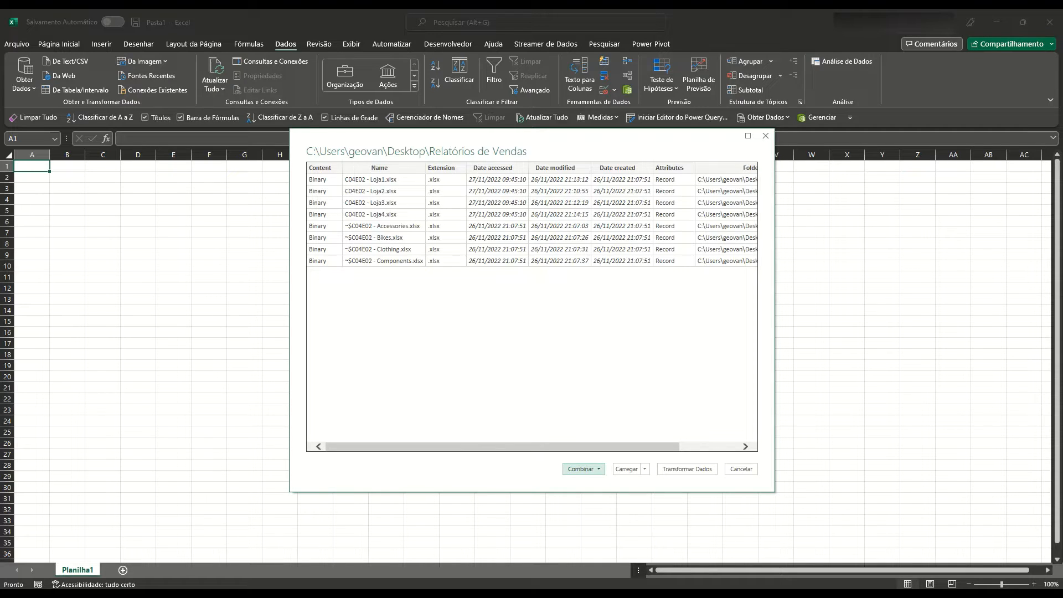
click(582, 469)
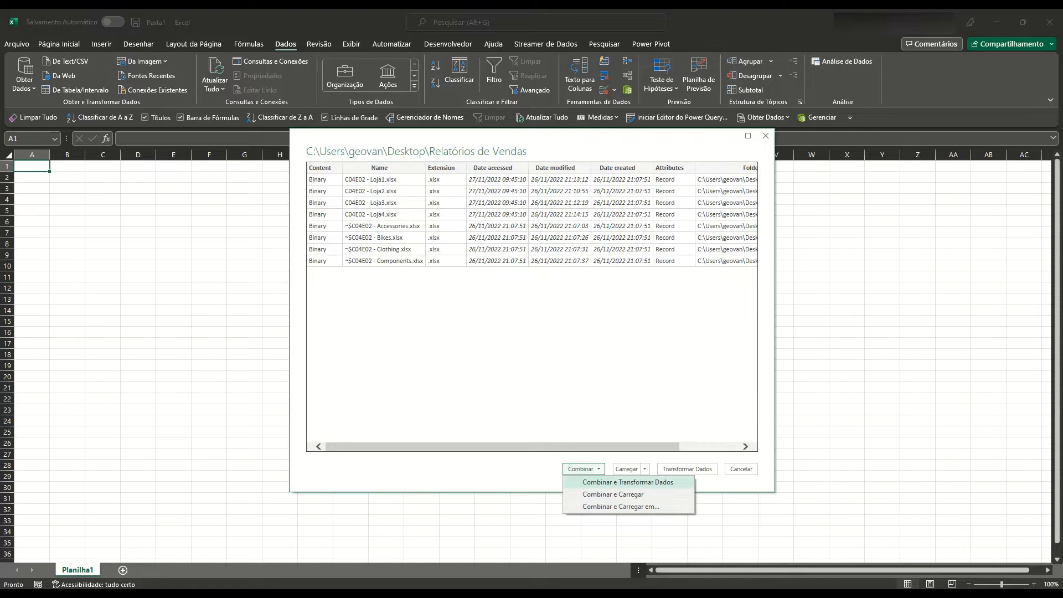
click(628, 482)
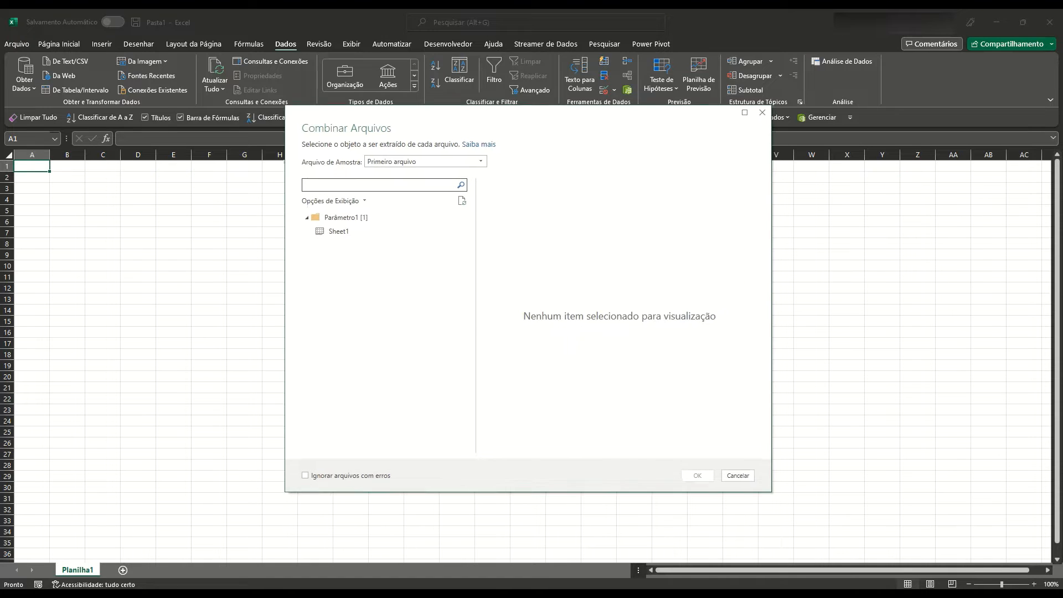
- Combine the files using Sheet1, with the first file as the sample file
click(314, 228)
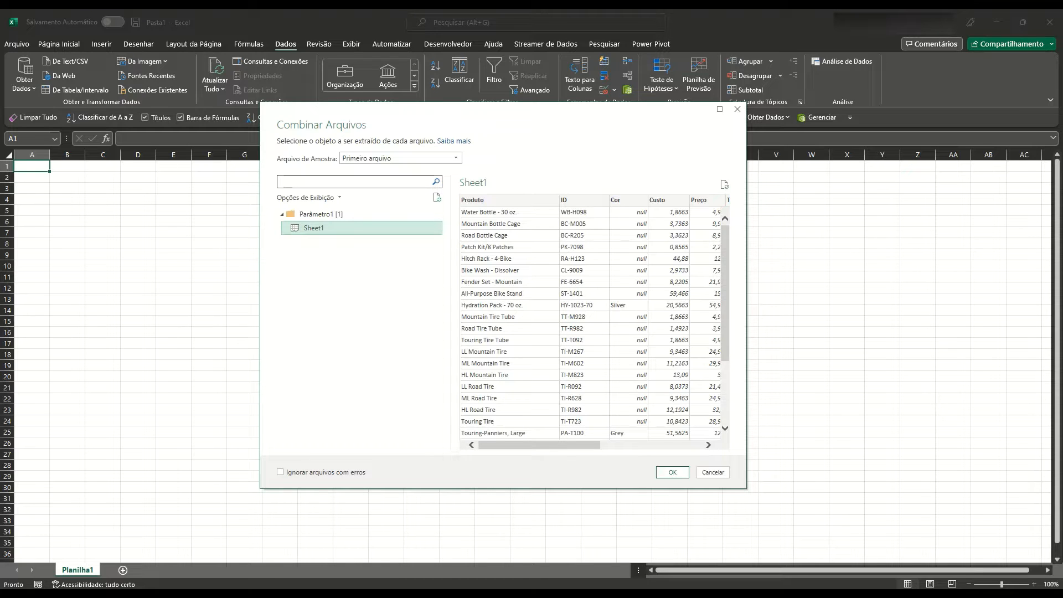
click(401, 159)
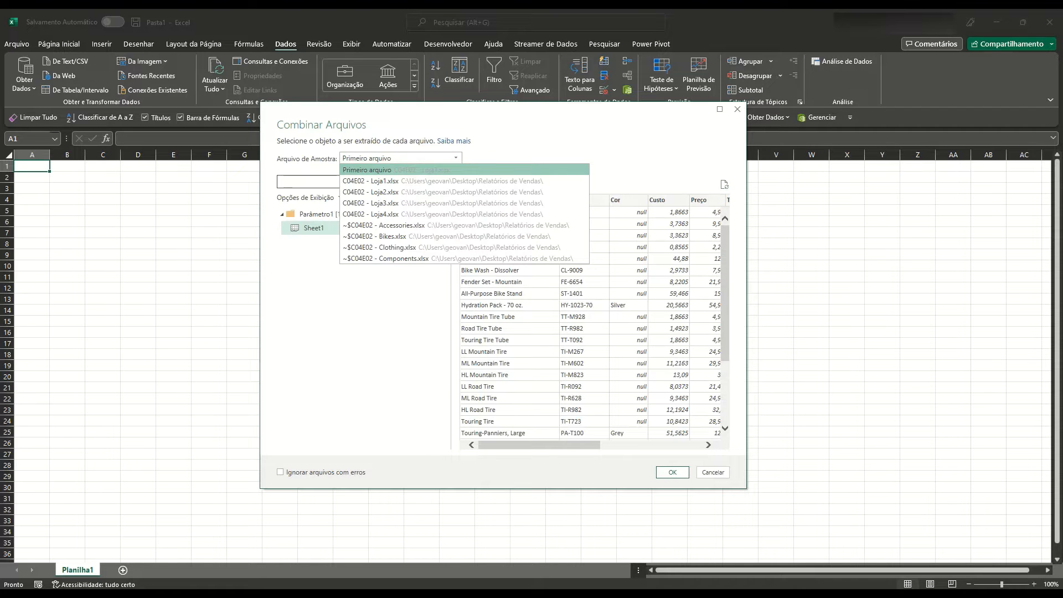
click(367, 170)
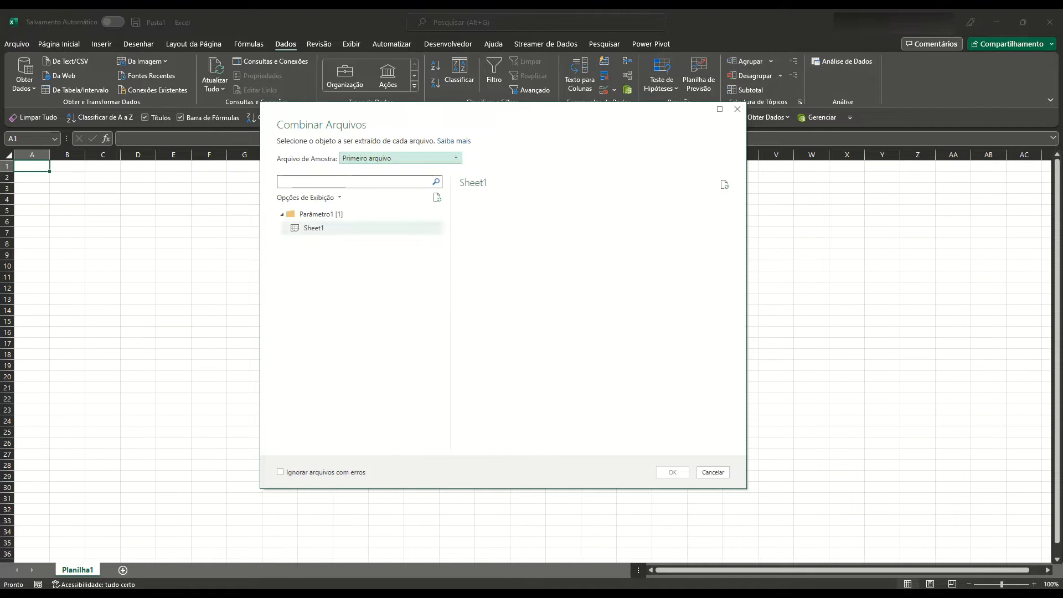
click(314, 228)
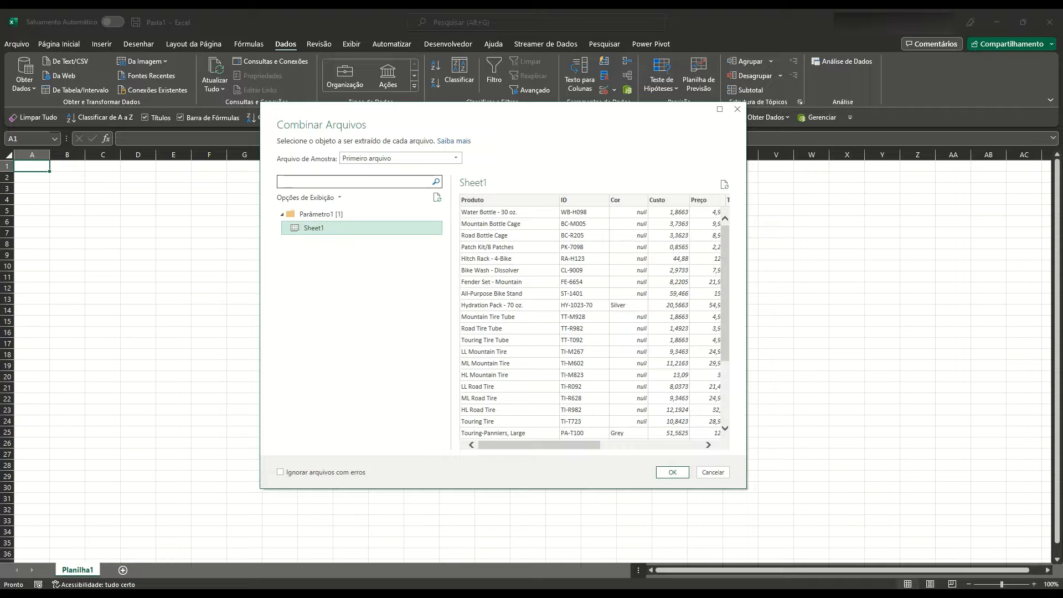
mouse_move(537, 445)
mouse_down()
mouse_move(638, 445)
mouse_move(536, 446)
mouse_up()
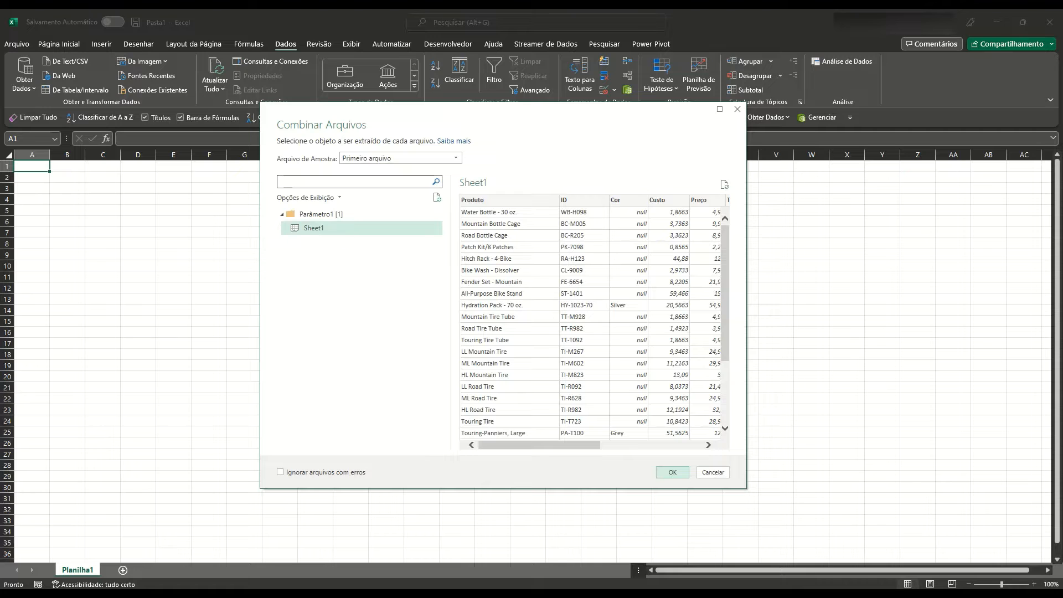
click(673, 472)
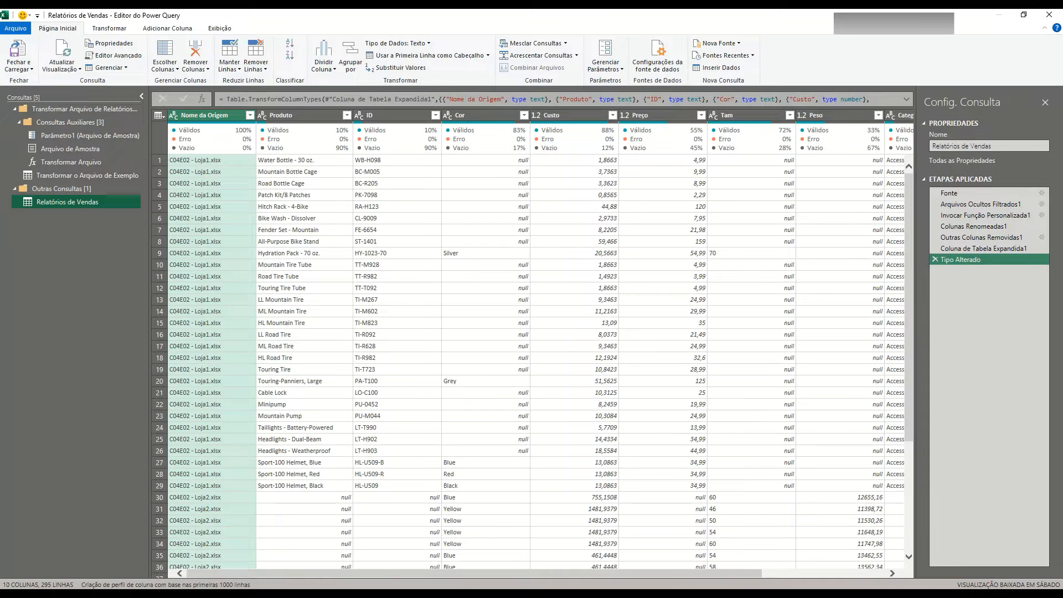
- Review the combined rows of the Relatórios de Vendas query and delete its Tipo Alterado step
scroll(531, 360, down, 14)
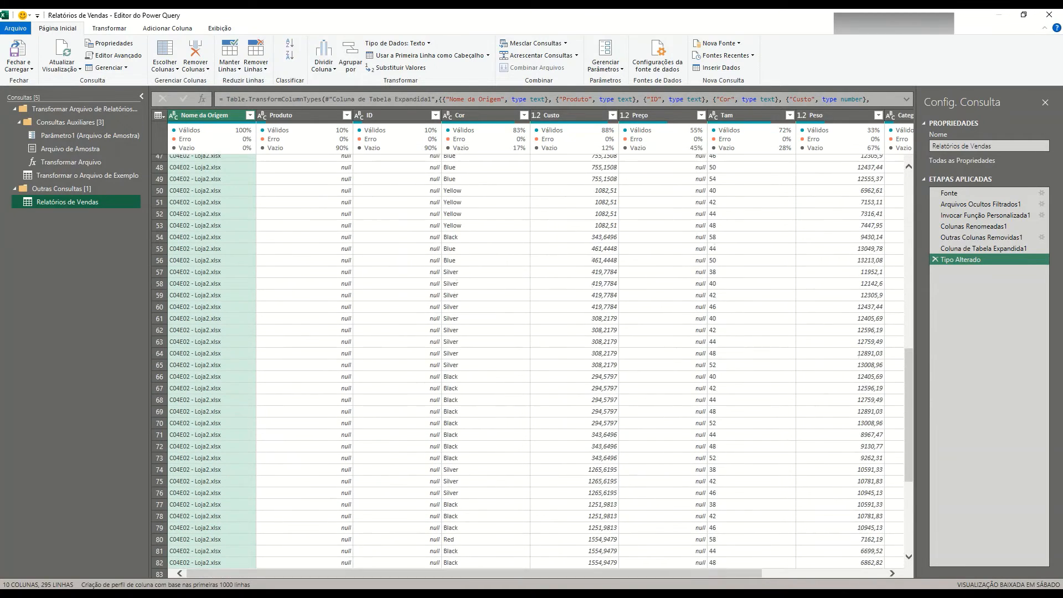
scroll(532, 360, up, 14)
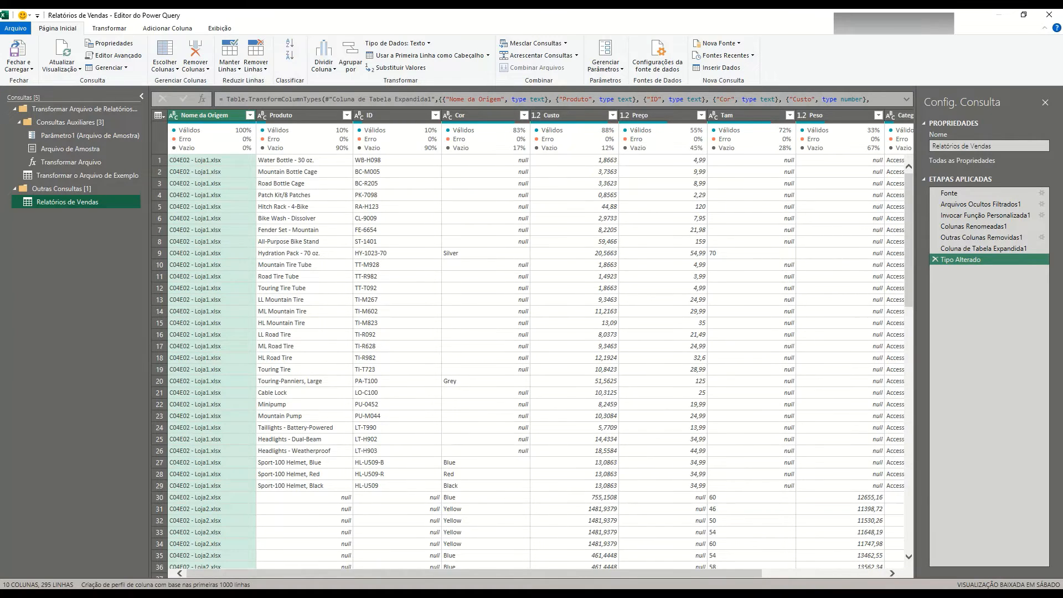
scroll(532, 360, down, 12)
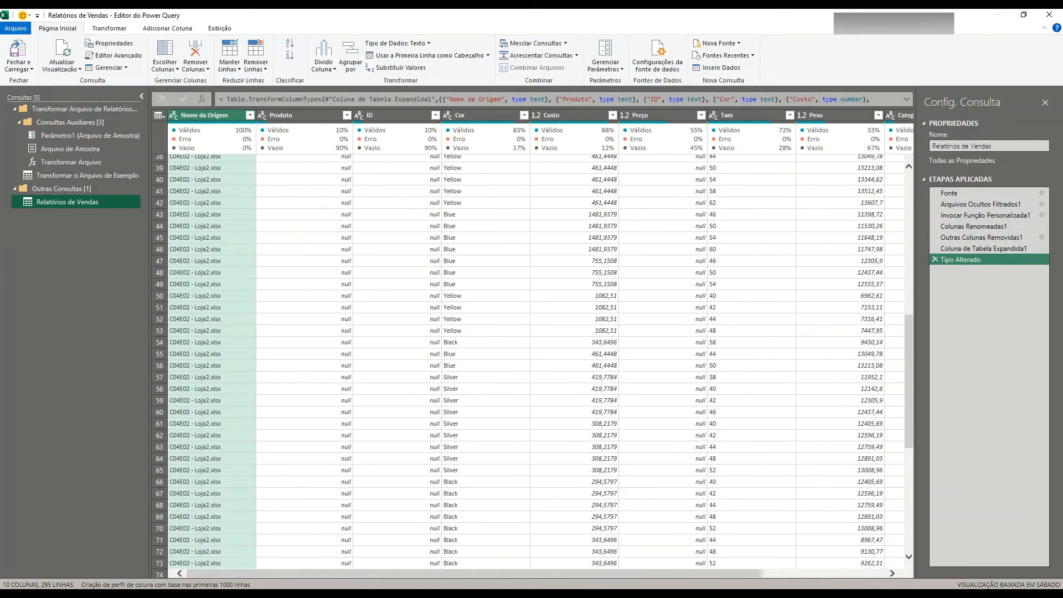
scroll(531, 360, up, 2)
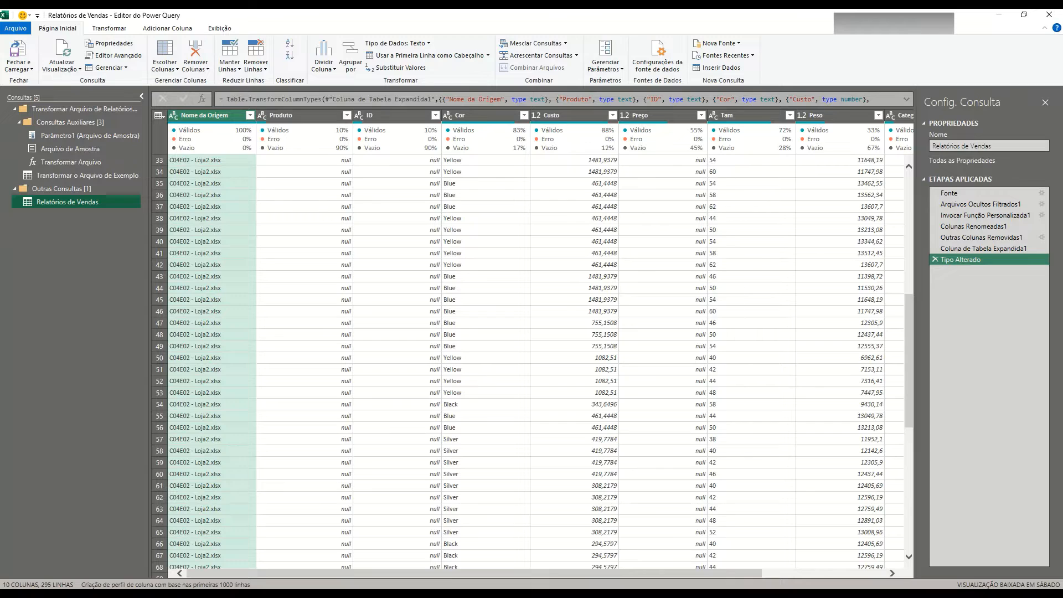
scroll(532, 360, up, 5)
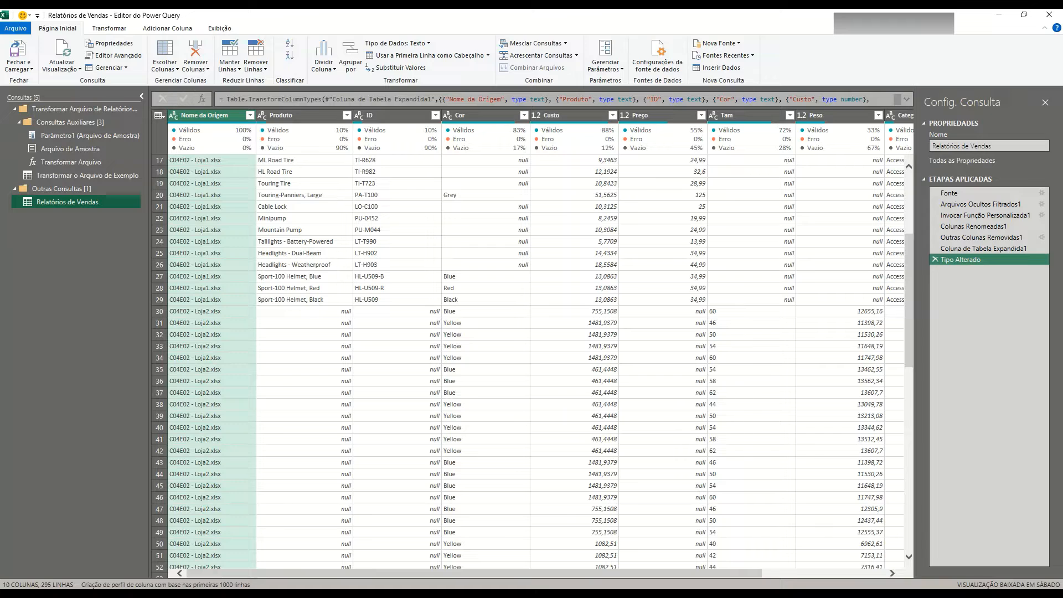
click(934, 260)
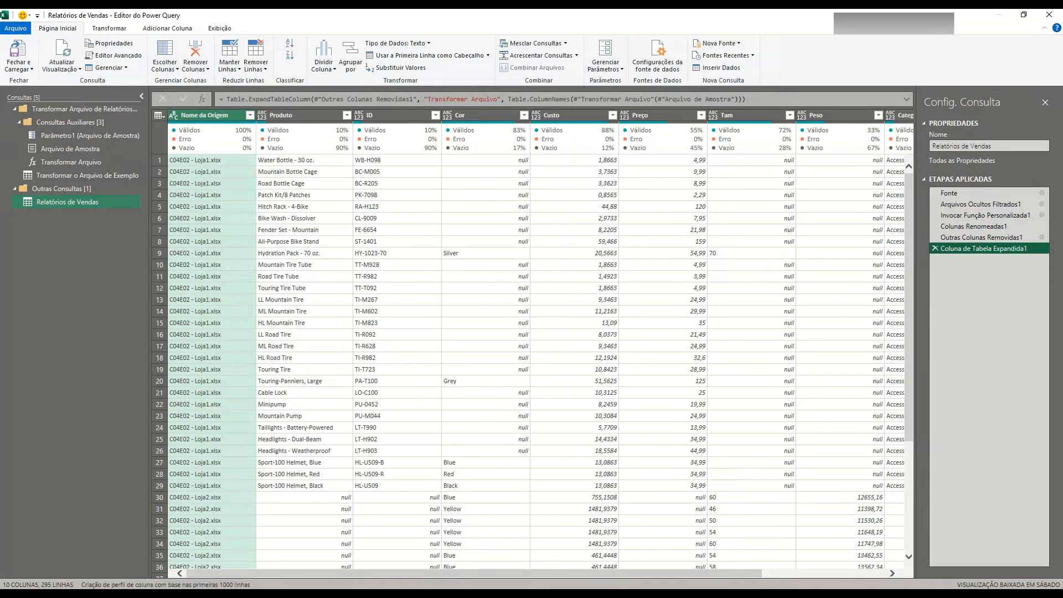
- In the Transformar o Arquivo de Exemplo query, delete the Cabeçalhos Promovidos step and add an index column starting from 0
click(87, 175)
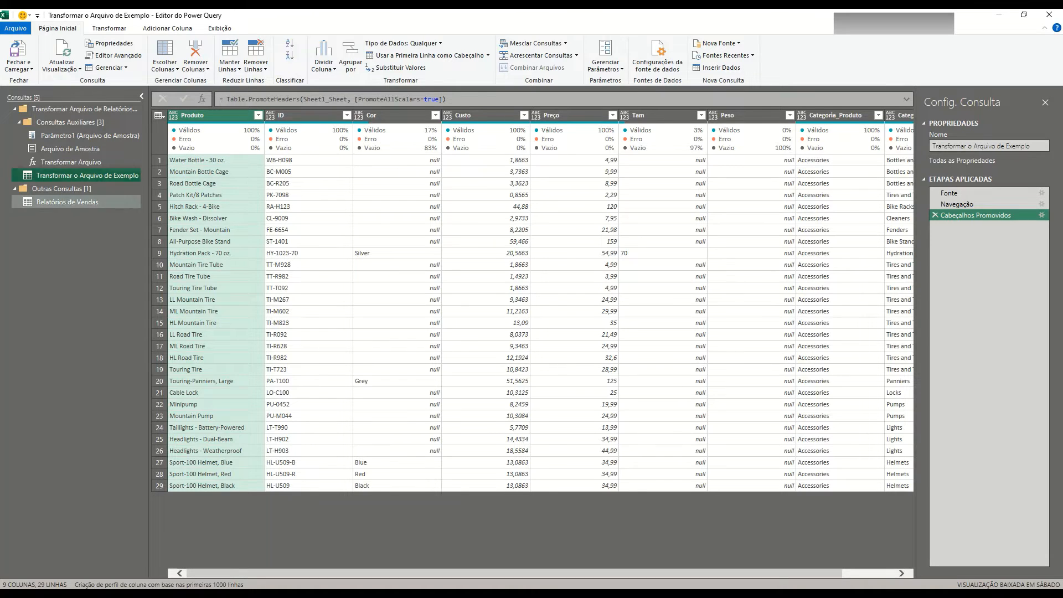
click(67, 202)
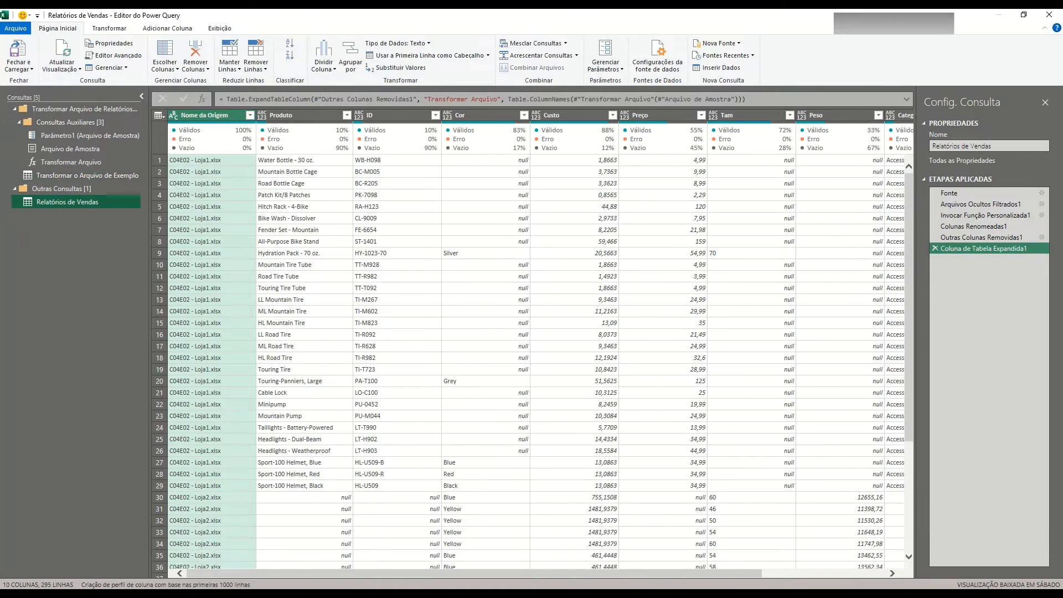
click(88, 175)
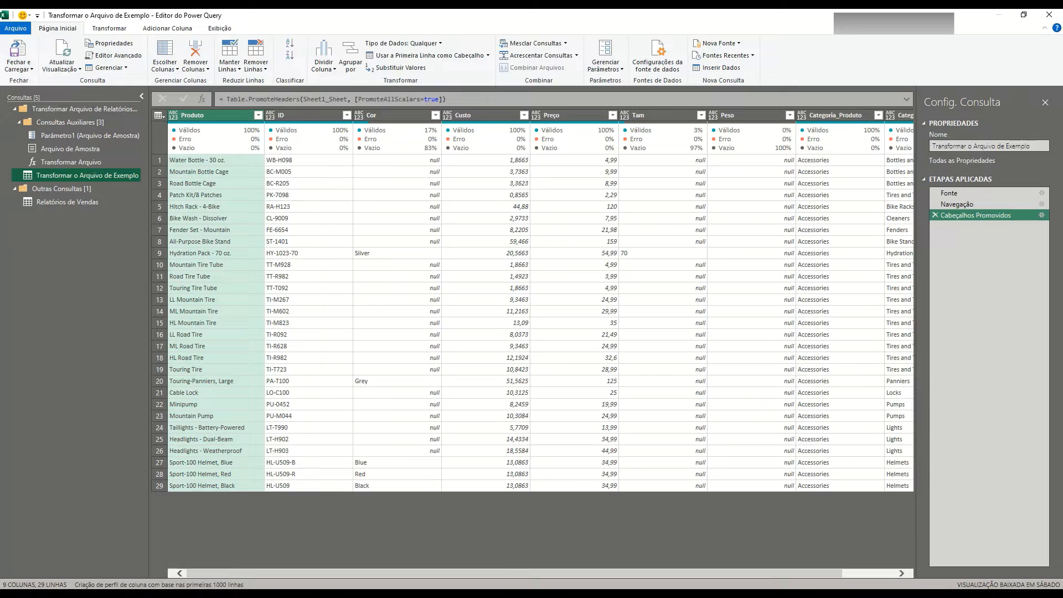
mouse_move(309, 145)
mouse_move(840, 145)
click(935, 215)
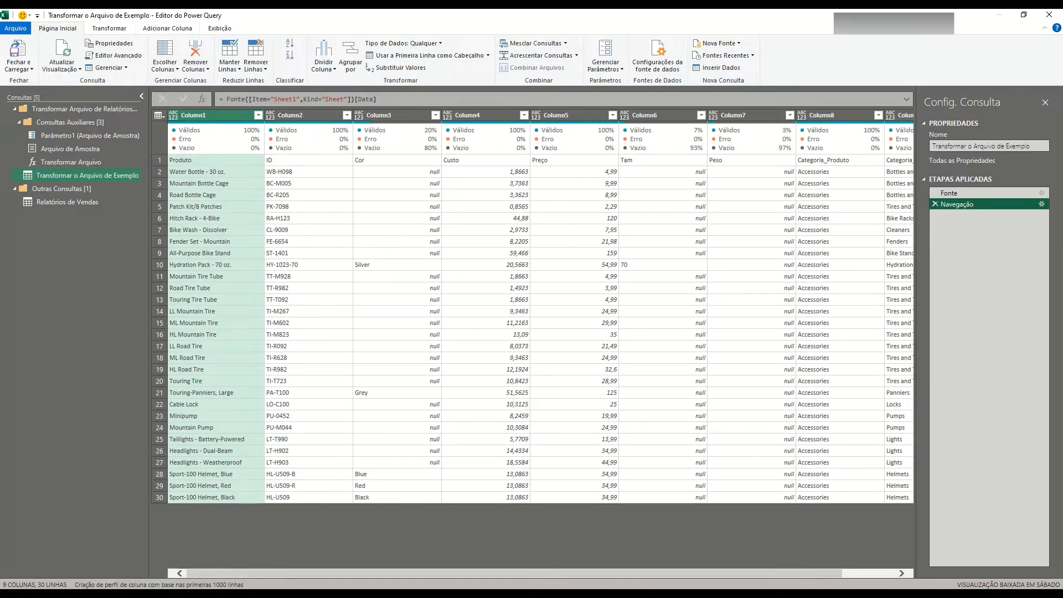
click(167, 29)
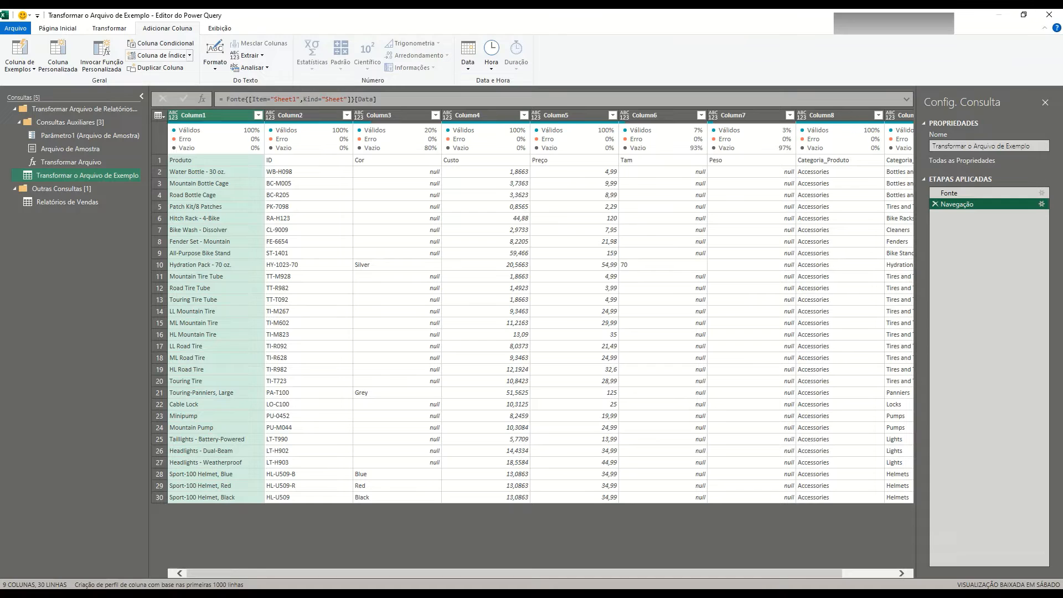
click(161, 55)
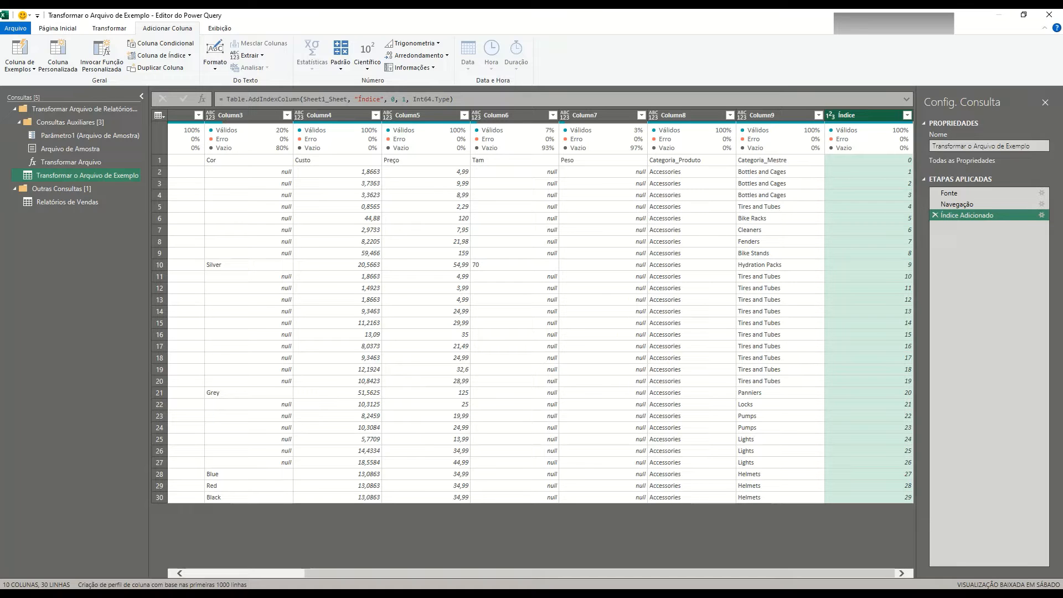
- Examine the index values beside each file's header row in the combined Relatórios de Vendas query
click(67, 202)
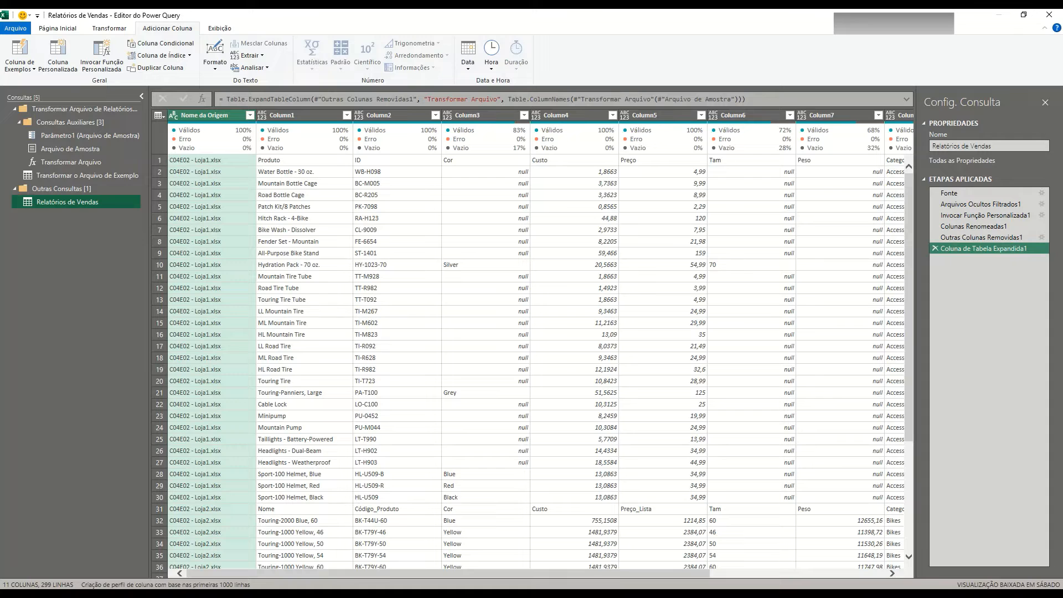
scroll(531, 344, right, 5)
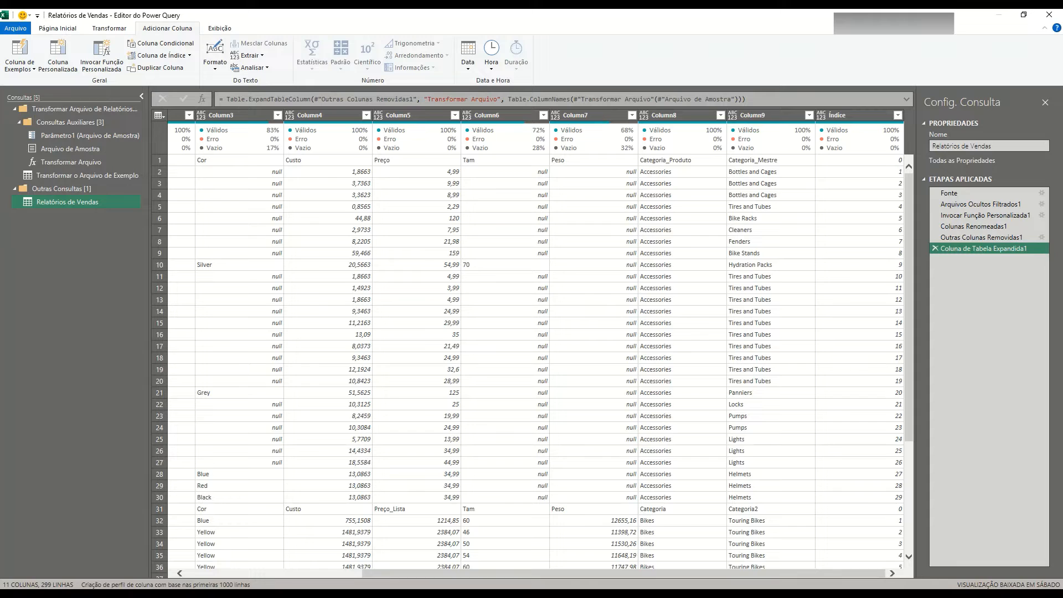
scroll(531, 360, down, 2)
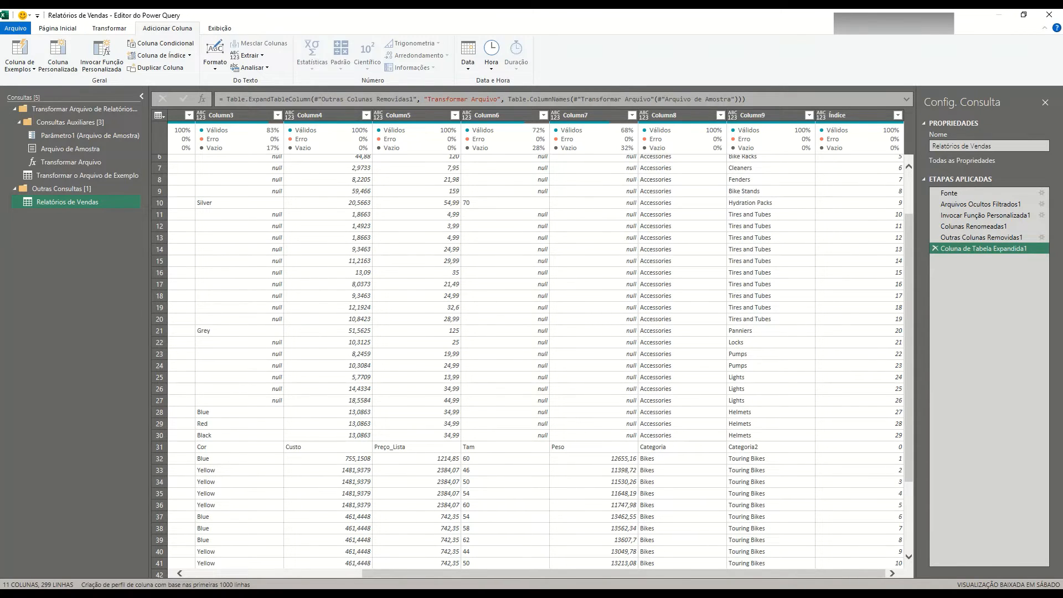
scroll(532, 360, up, 2)
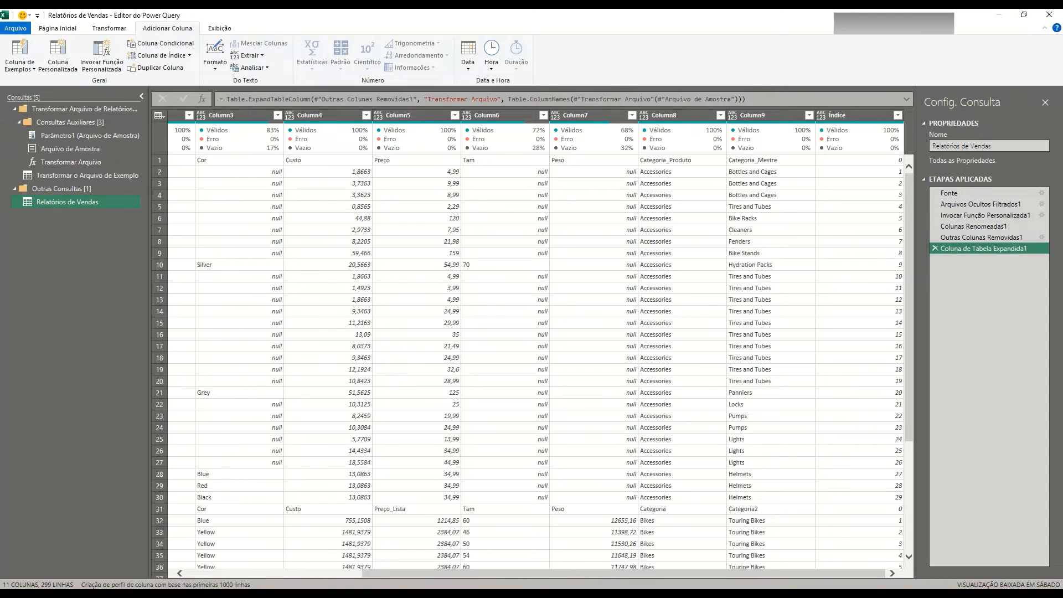
scroll(532, 360, down, 2)
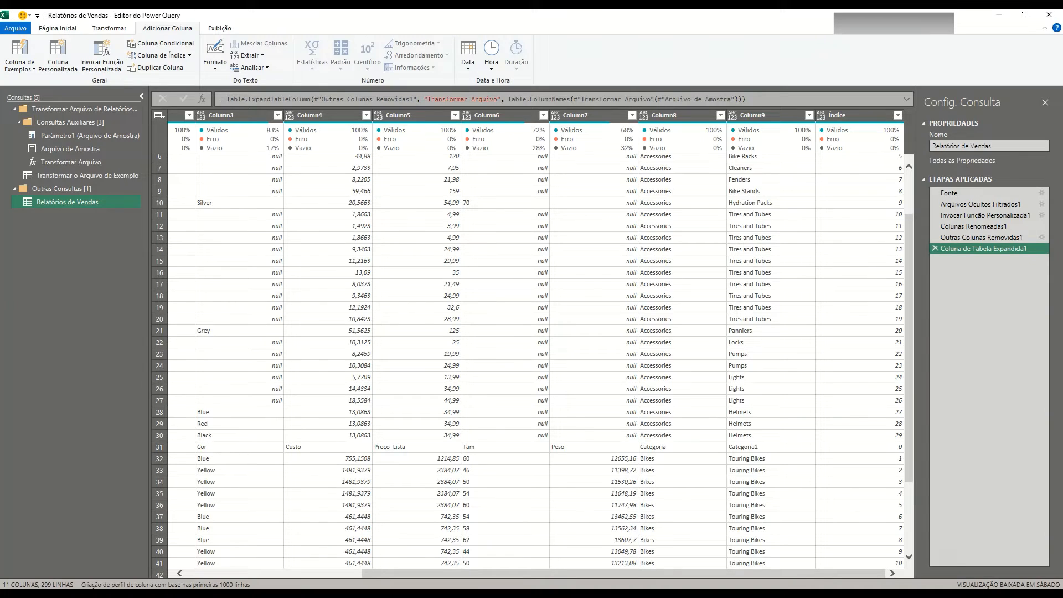
scroll(532, 360, down, 10)
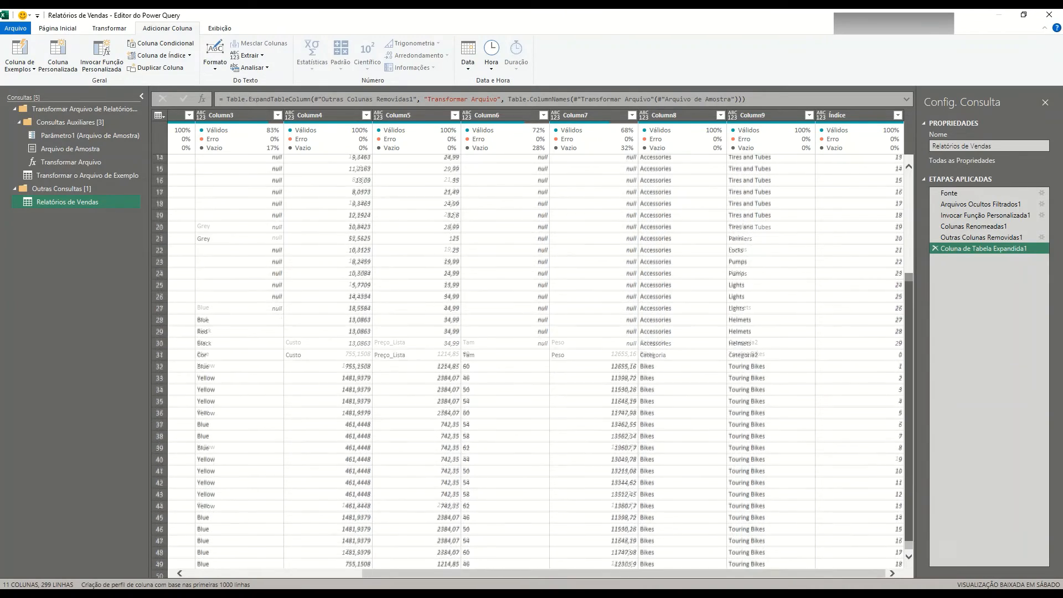
scroll(532, 360, down, 18)
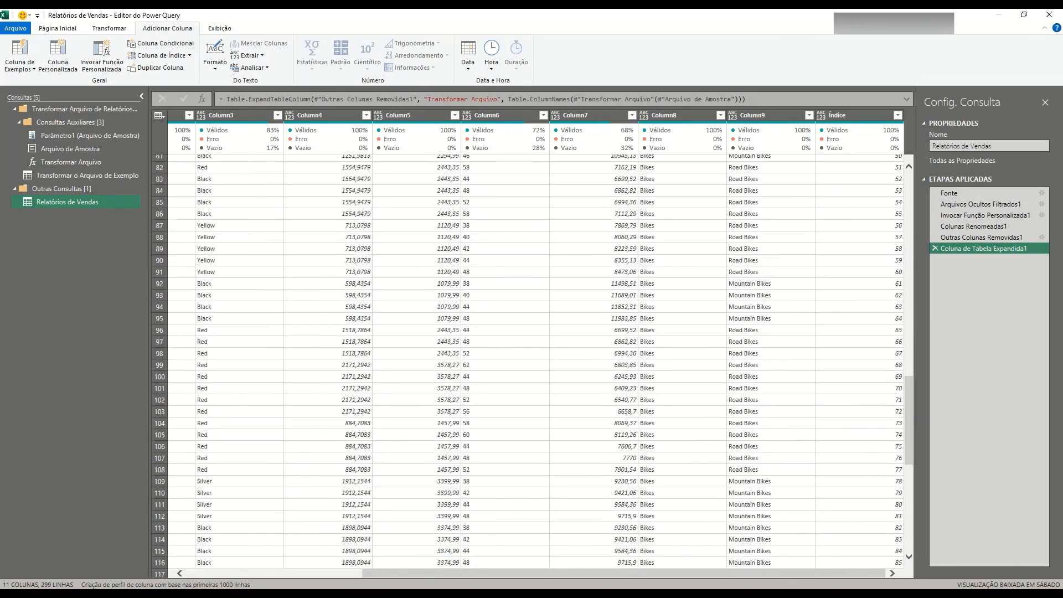
scroll(532, 360, down, 7)
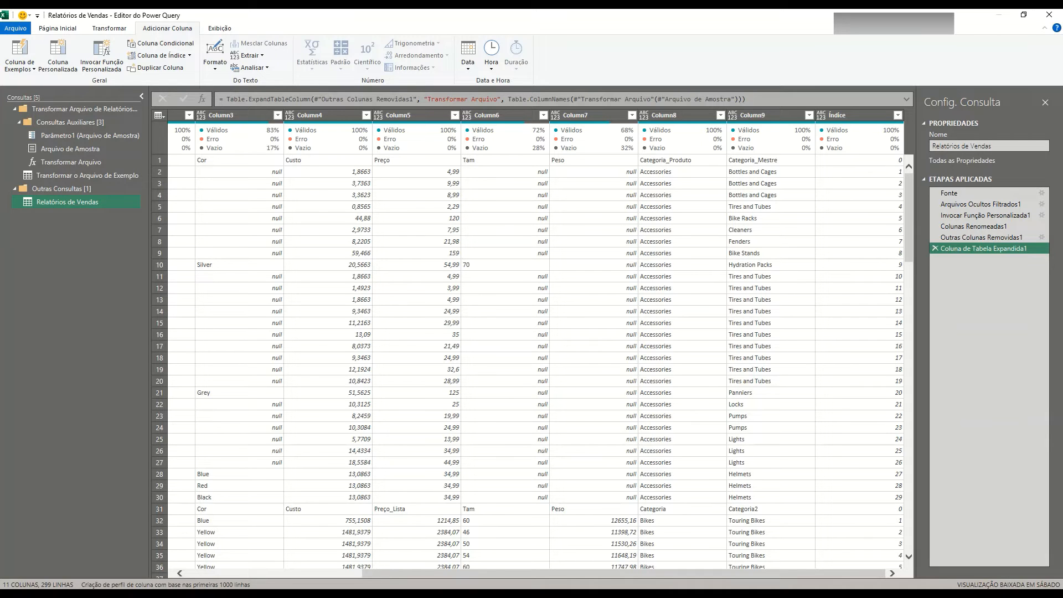
- Promote the first row of the Relatórios de Vendas query to column headers
drag(623, 574, 448, 574)
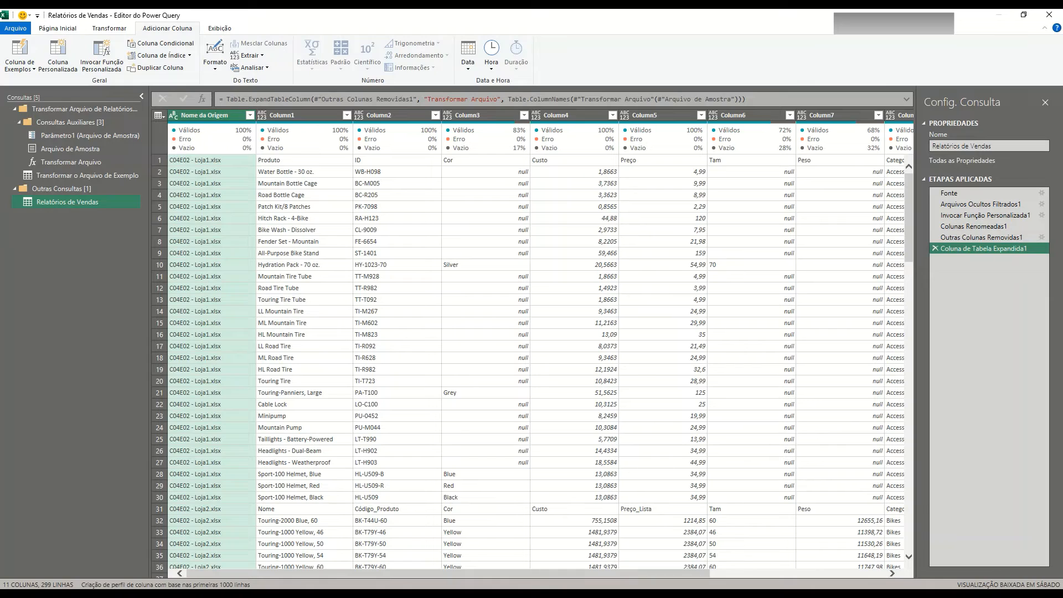
click(109, 29)
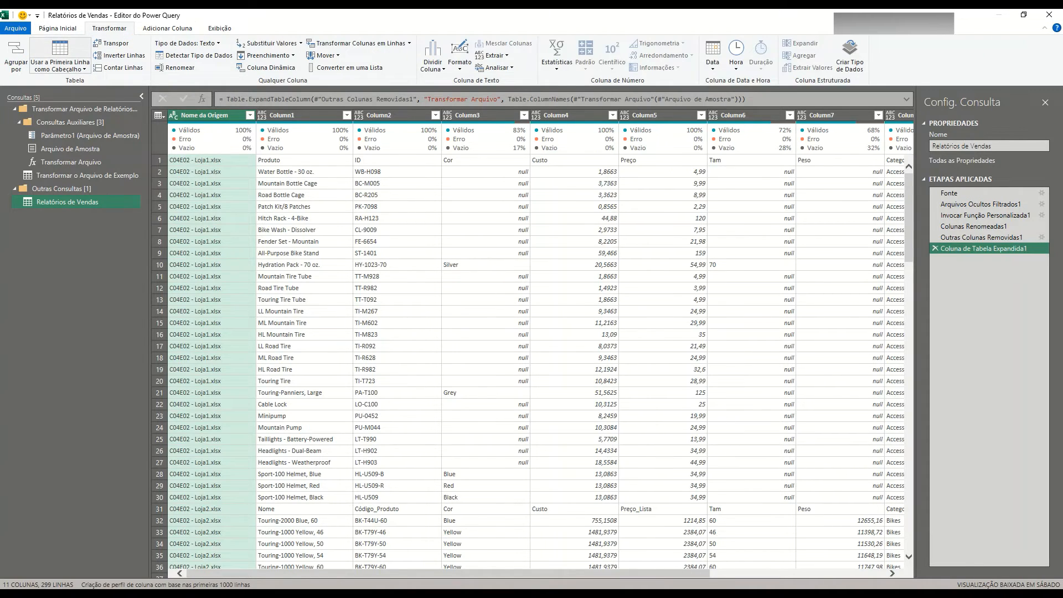
click(60, 55)
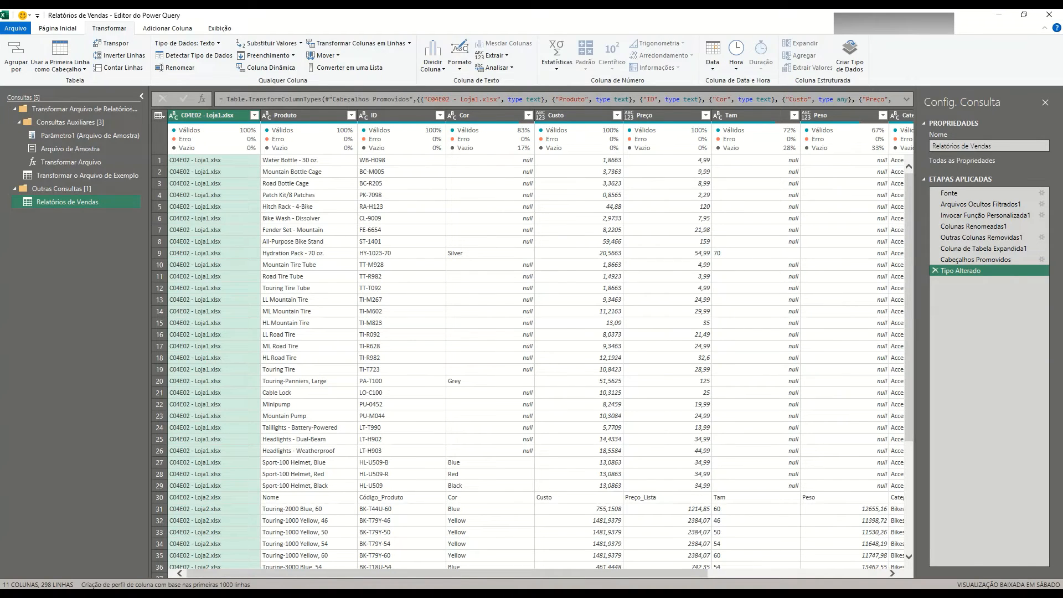
- Filter the index column, now headed 0, to exclude rows with the value 0
drag(447, 574, 624, 574)
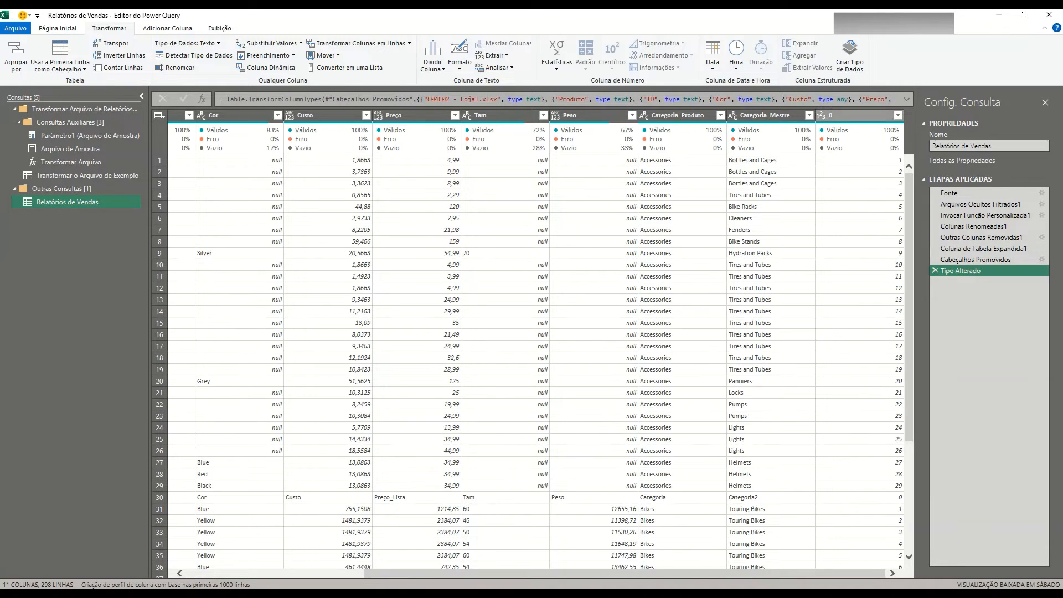
click(899, 115)
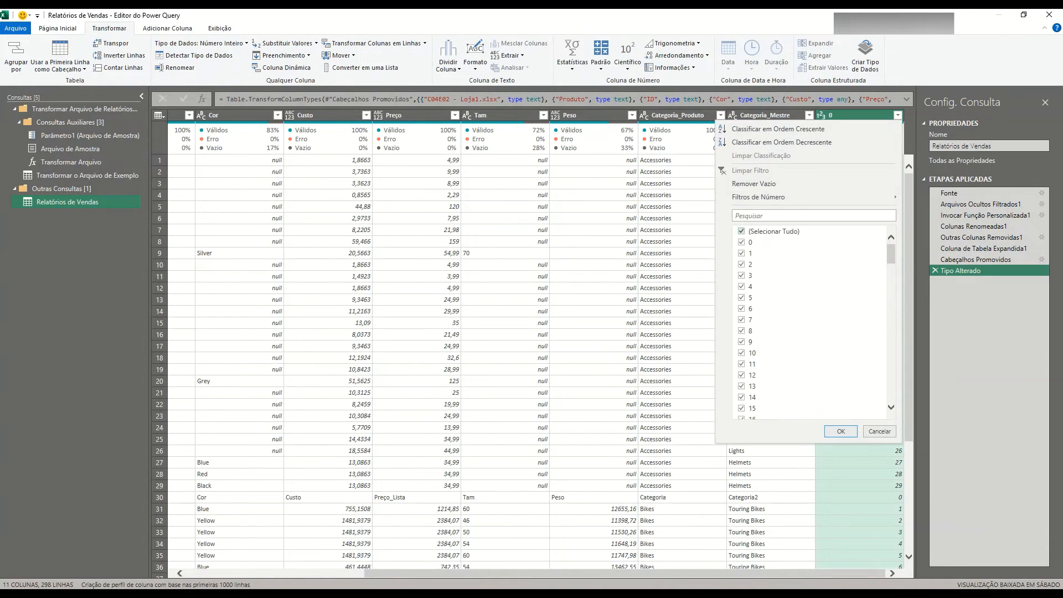
click(742, 243)
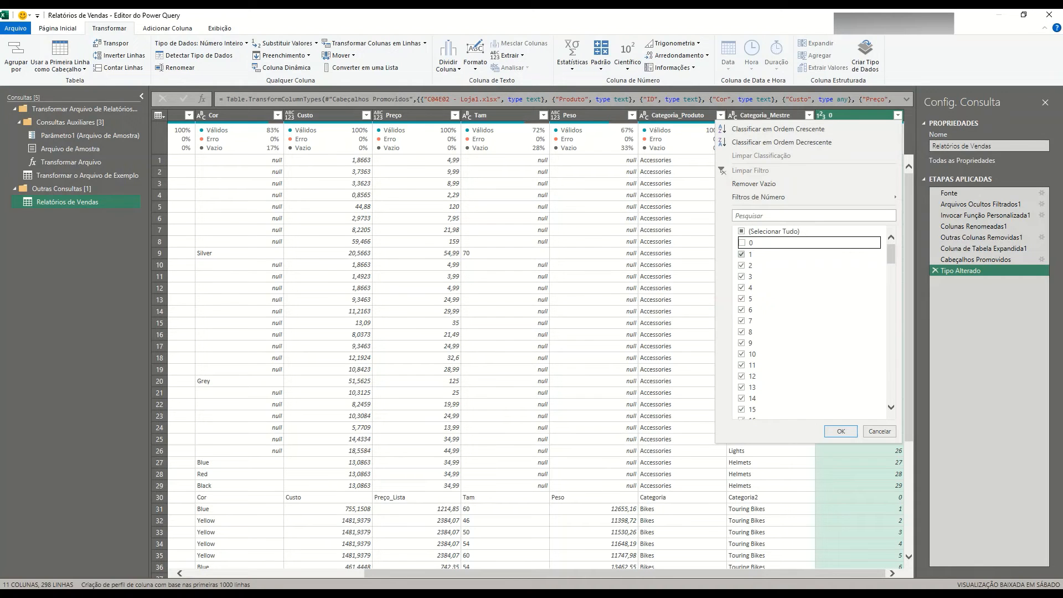
click(841, 431)
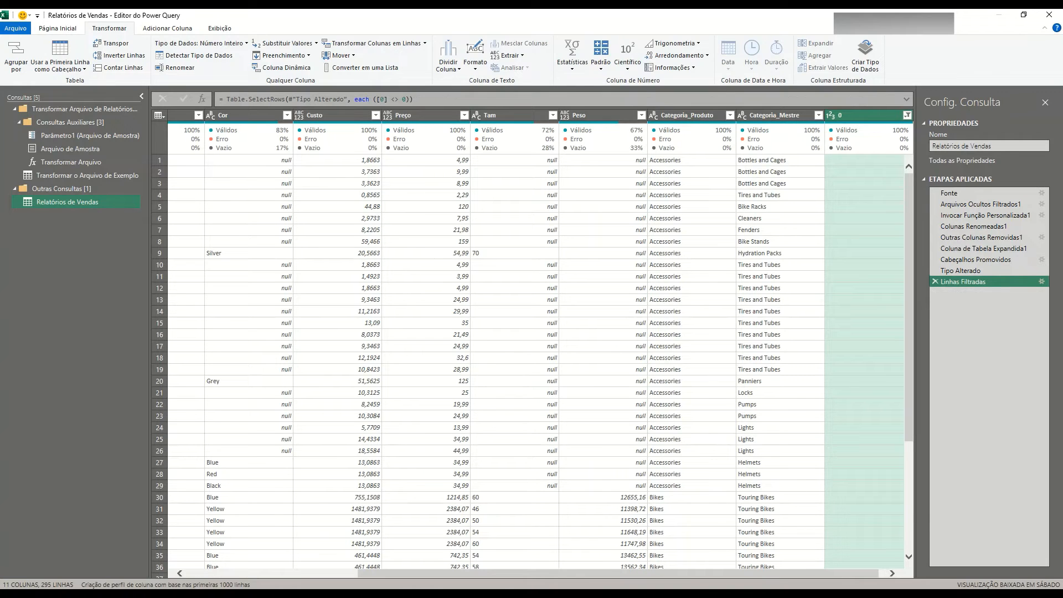
- Check the filtered rows and remove the index column headed 0 from the query
drag(618, 574, 447, 574)
scroll(531, 360, down, 10)
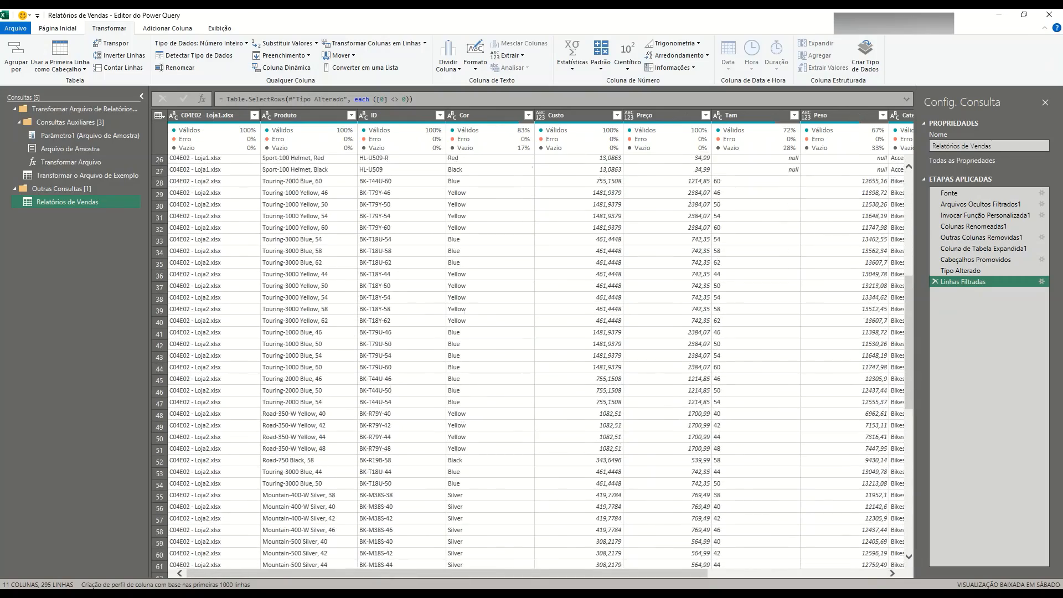
scroll(531, 360, down, 11)
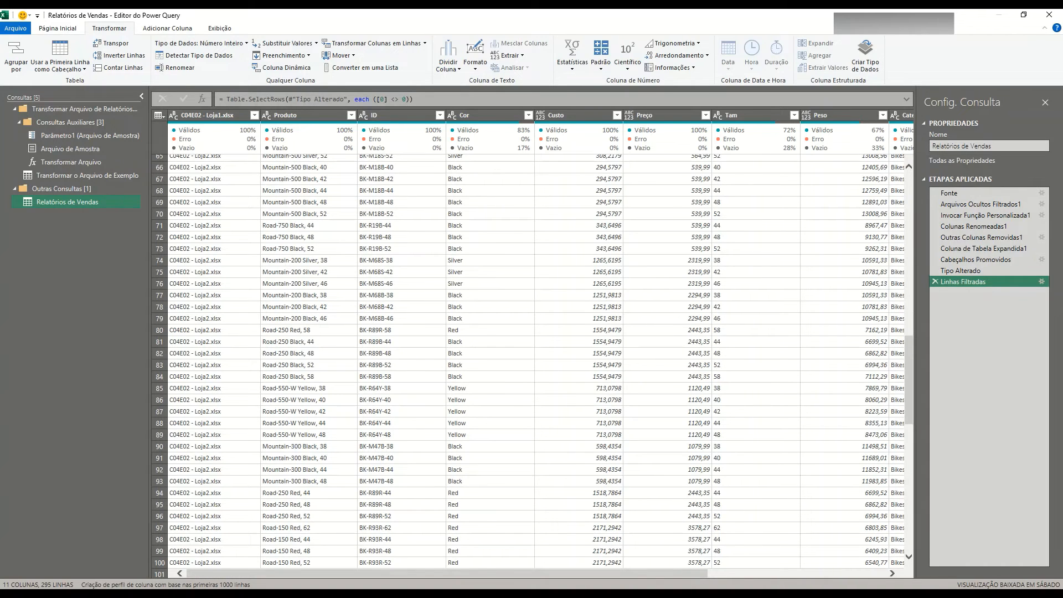
scroll(531, 360, right, 5)
scroll(531, 360, left, 5)
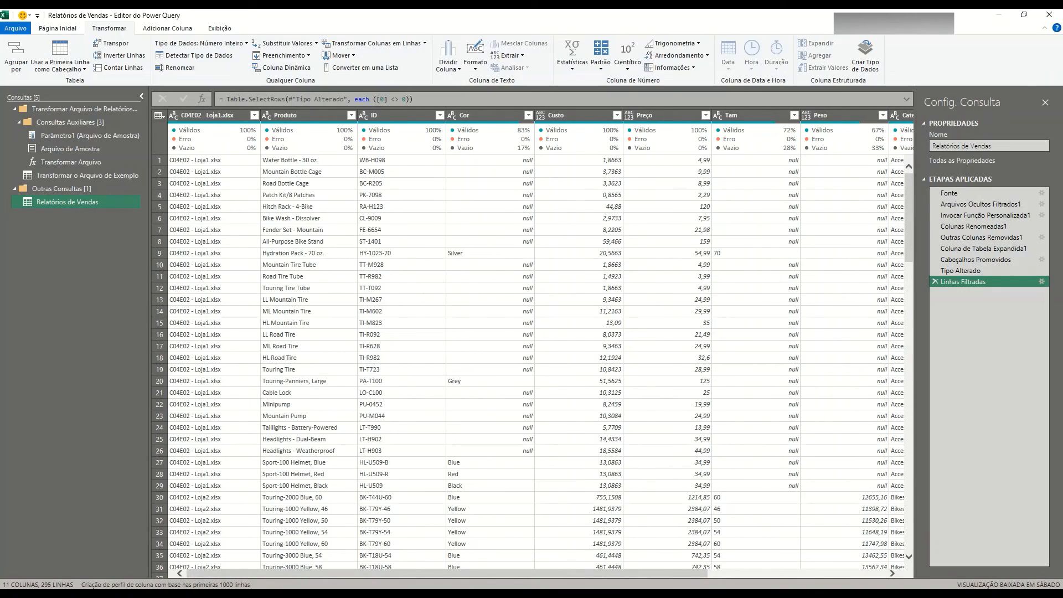
drag(447, 574, 624, 573)
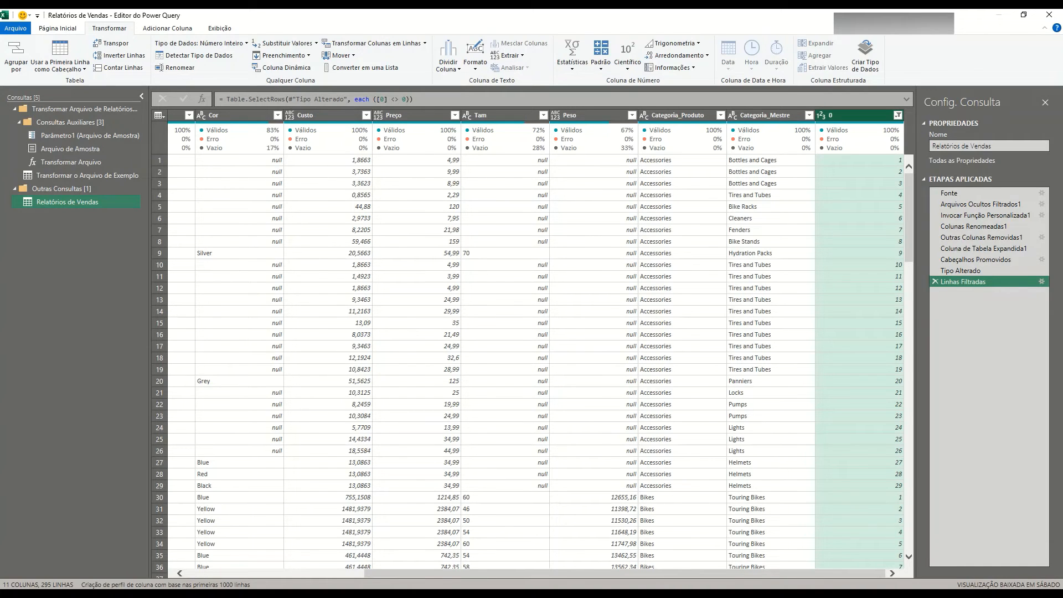
key(Delete)
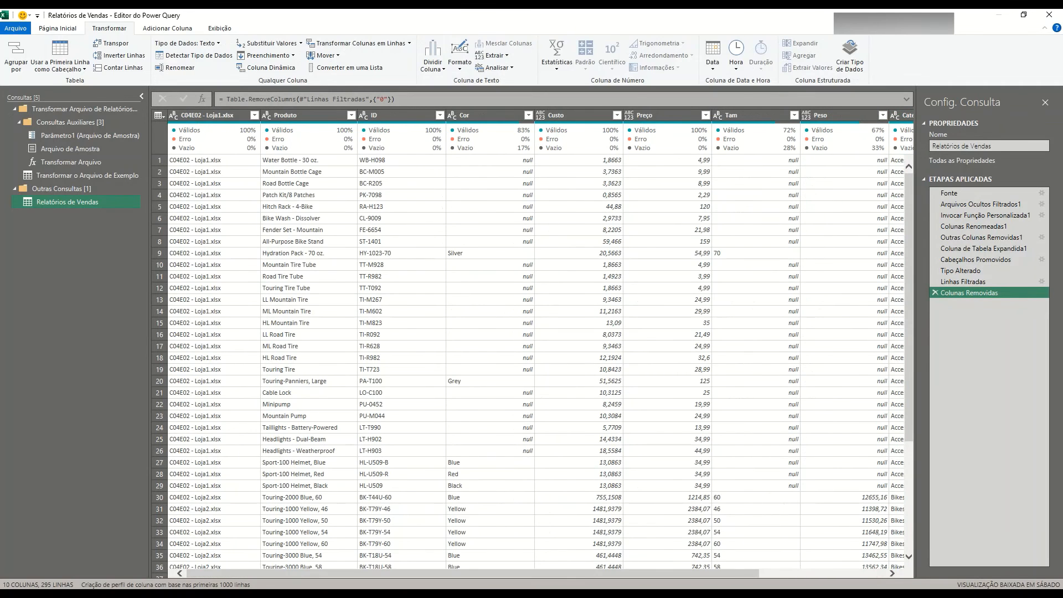
- Rename the source file name column as Loja
double_click(208, 115)
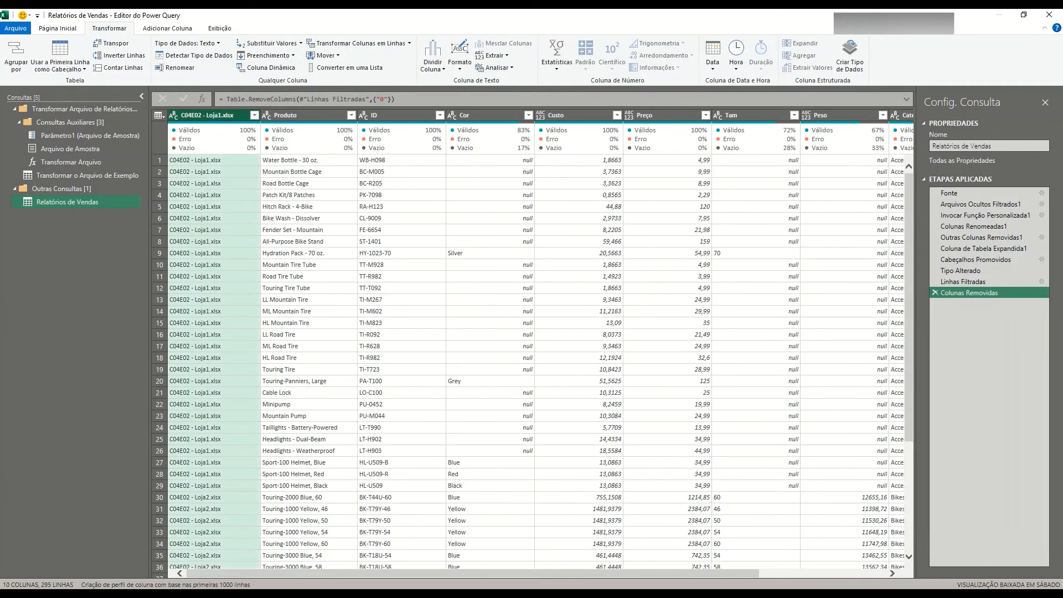
triple_click(216, 115)
text(Loja)
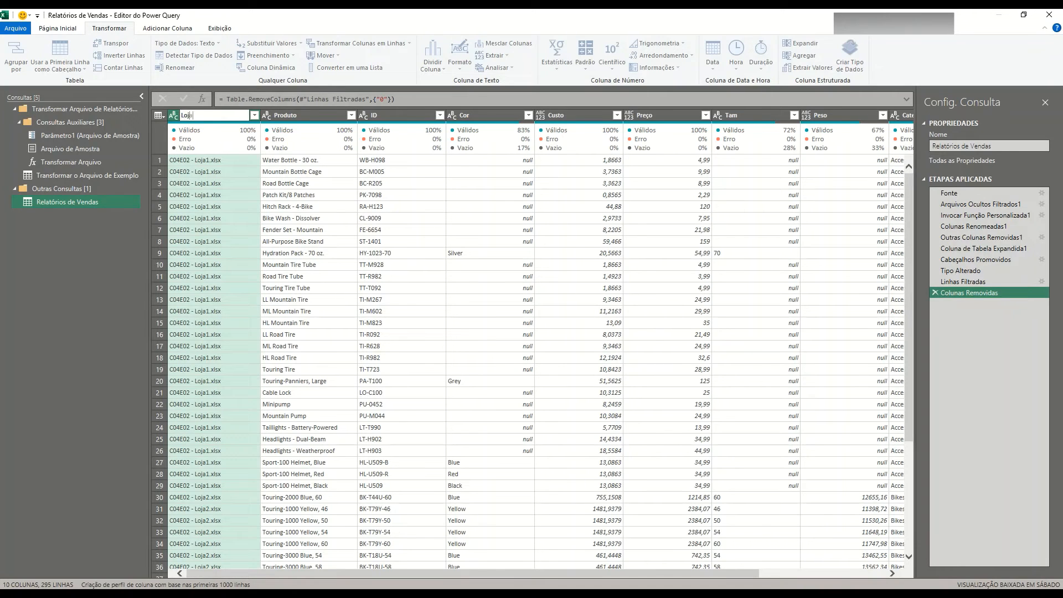
key(Return)
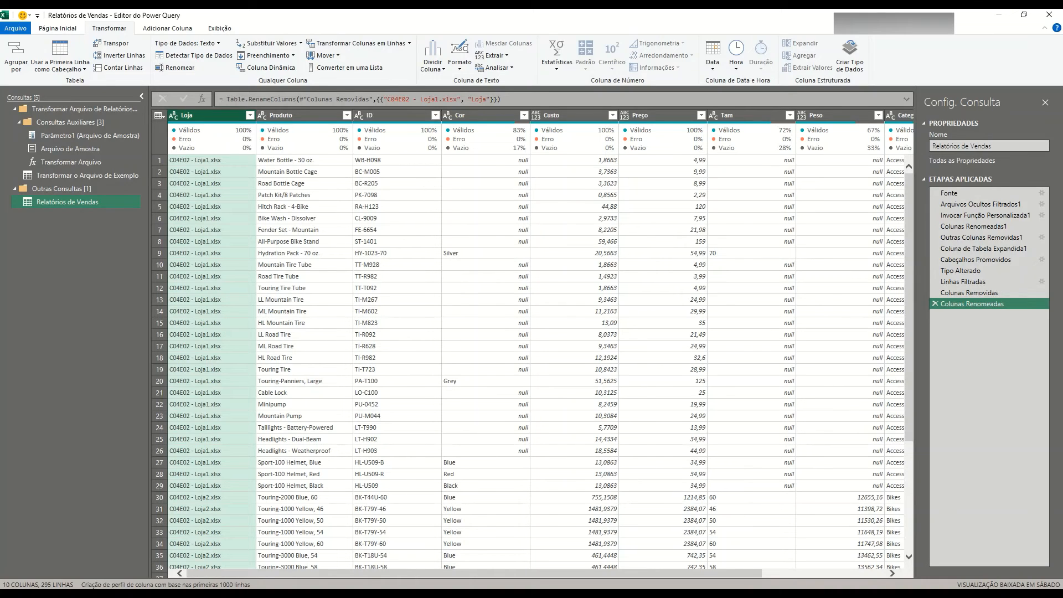
- Close the query editor and load the Relatórios de Vendas query as a table on a new worksheet
click(57, 29)
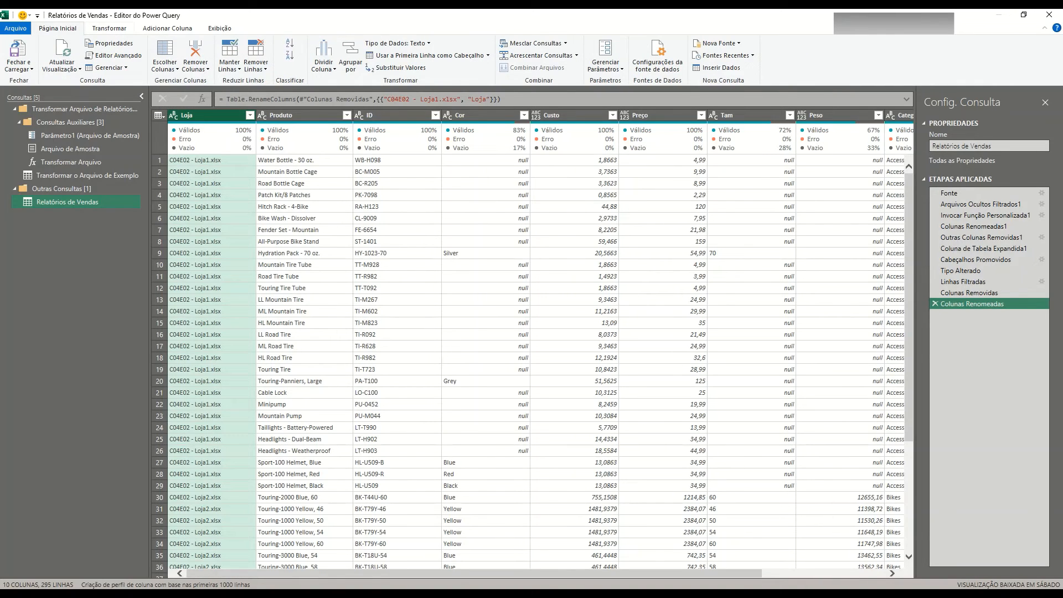
click(19, 66)
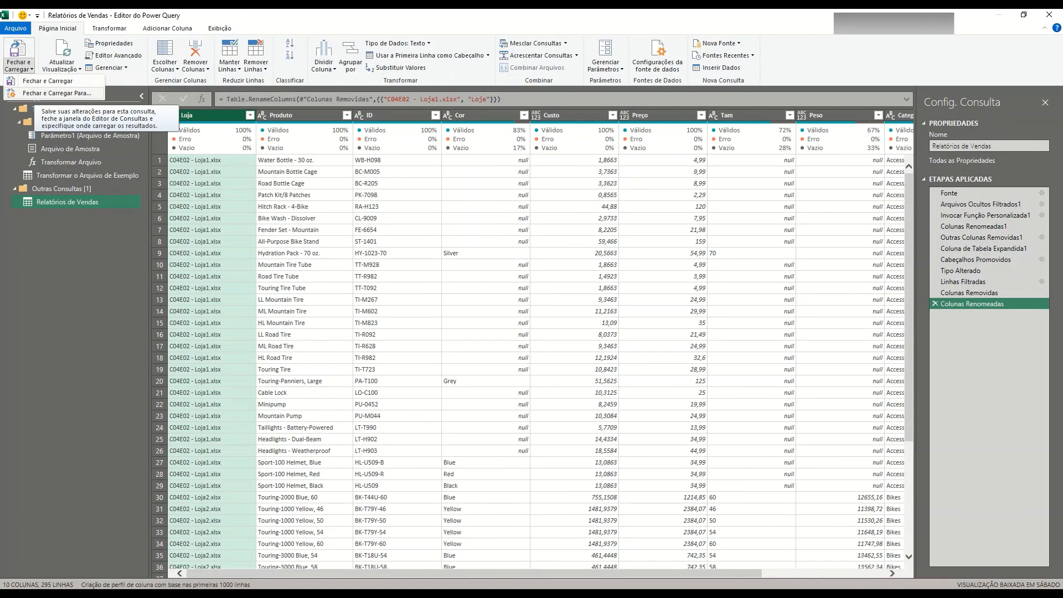
click(57, 93)
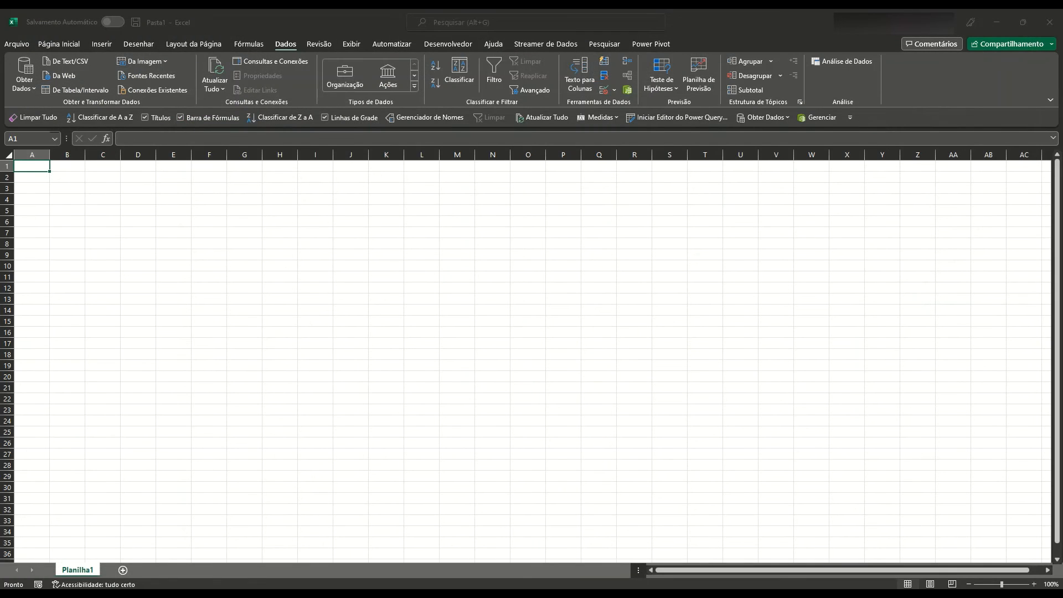
drag(354, 222, 417, 206)
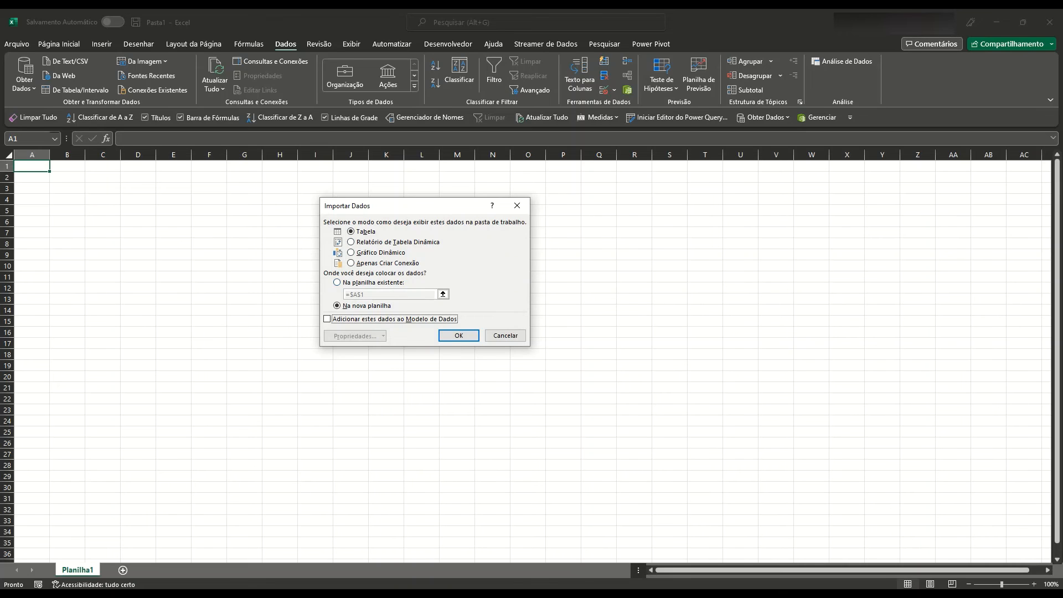
click(459, 336)
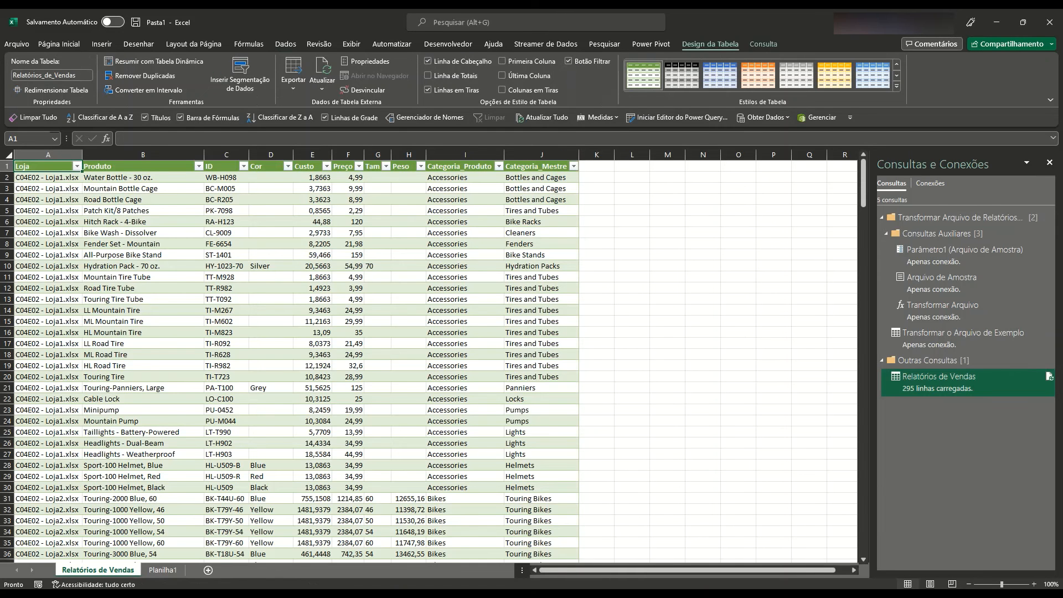
- Look through the loaded table to check the rows from each store workbook
scroll(297, 360, down, 15)
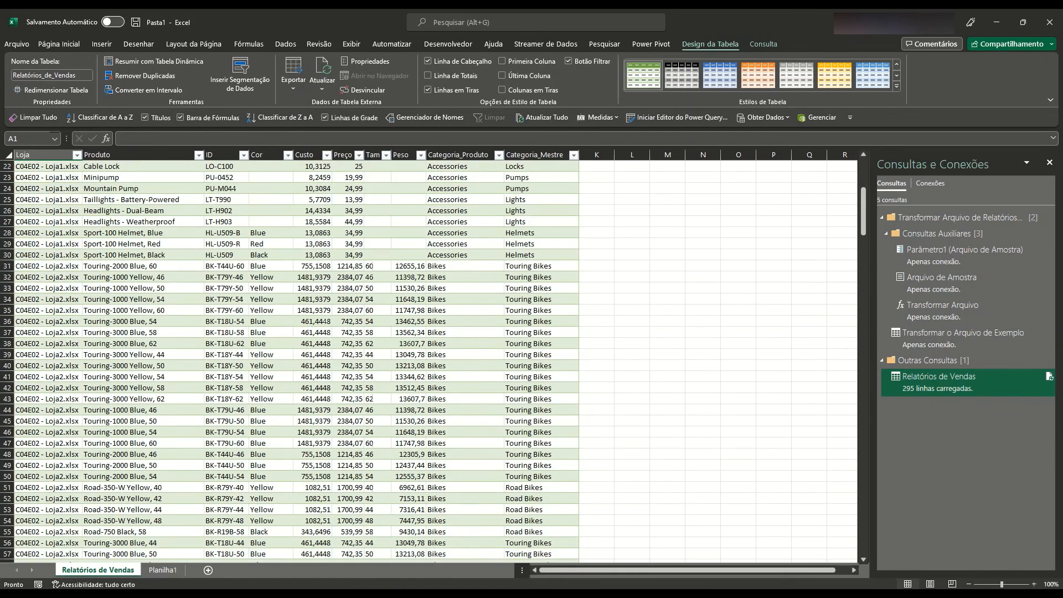
scroll(297, 360, down, 20)
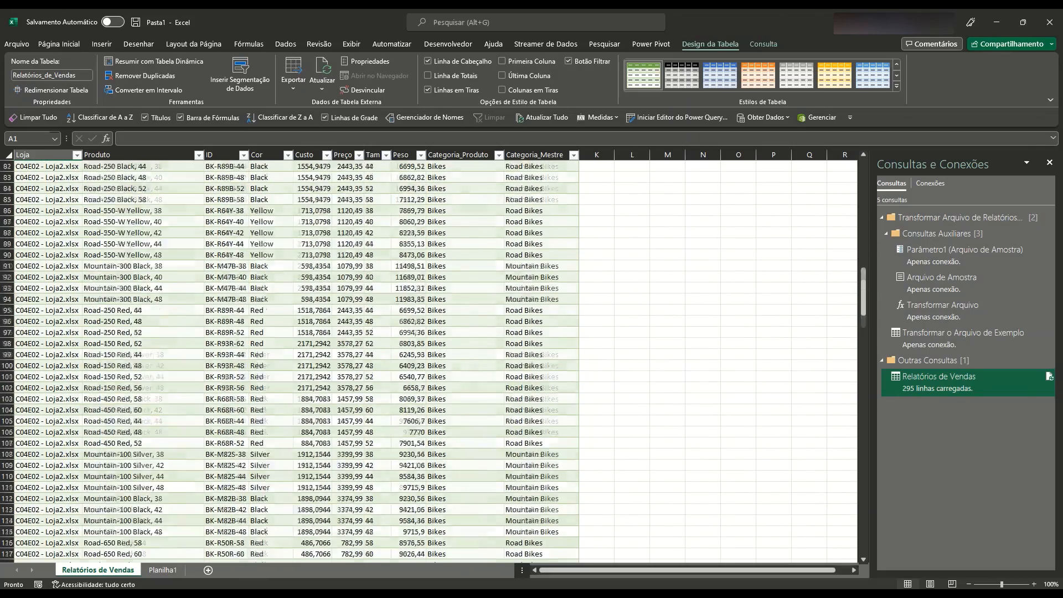
scroll(293, 360, down, 6)
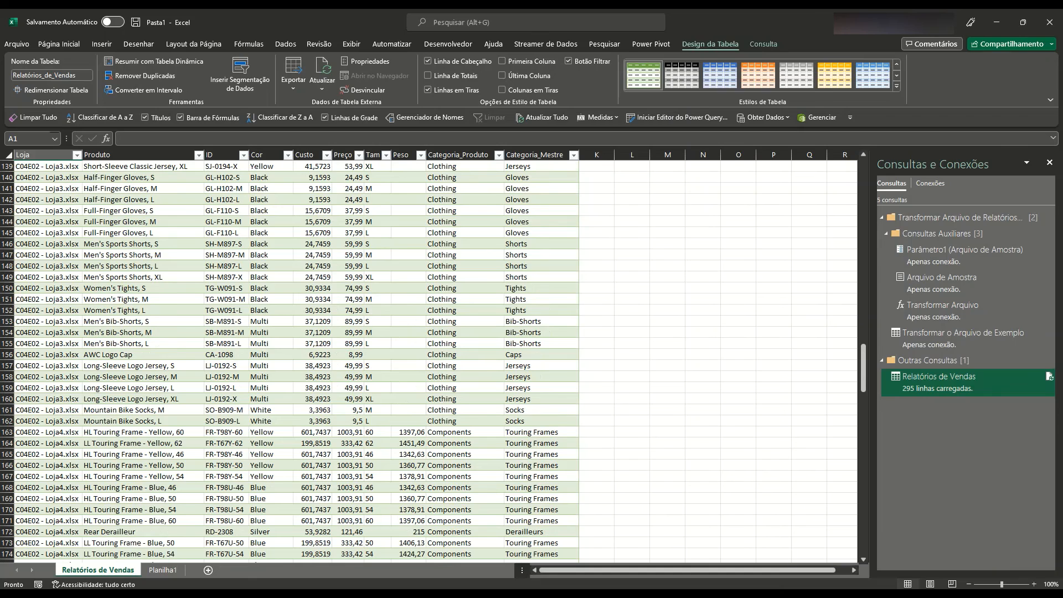
key(alt+Tab)
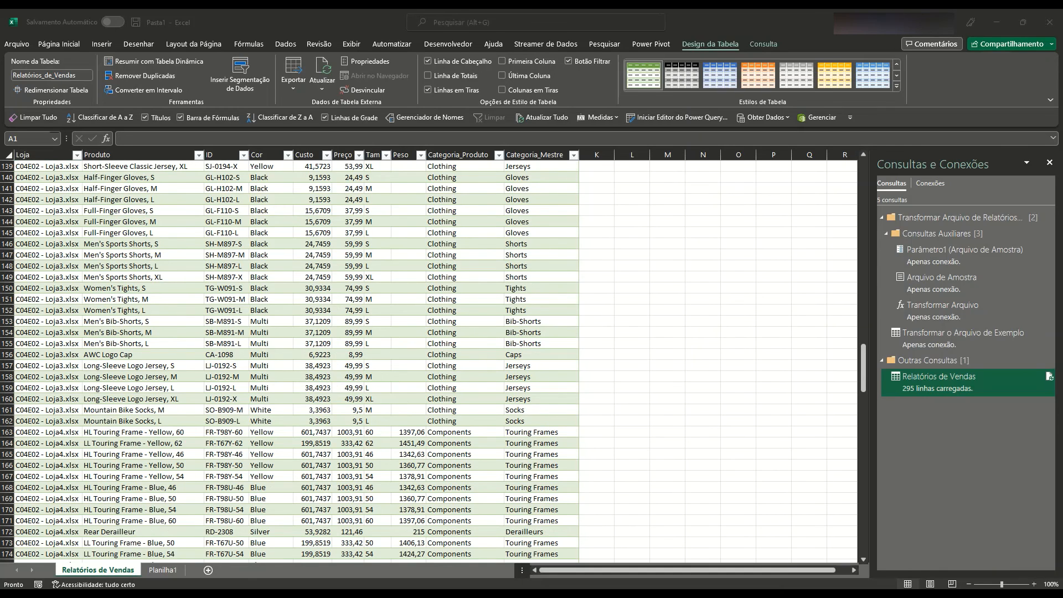